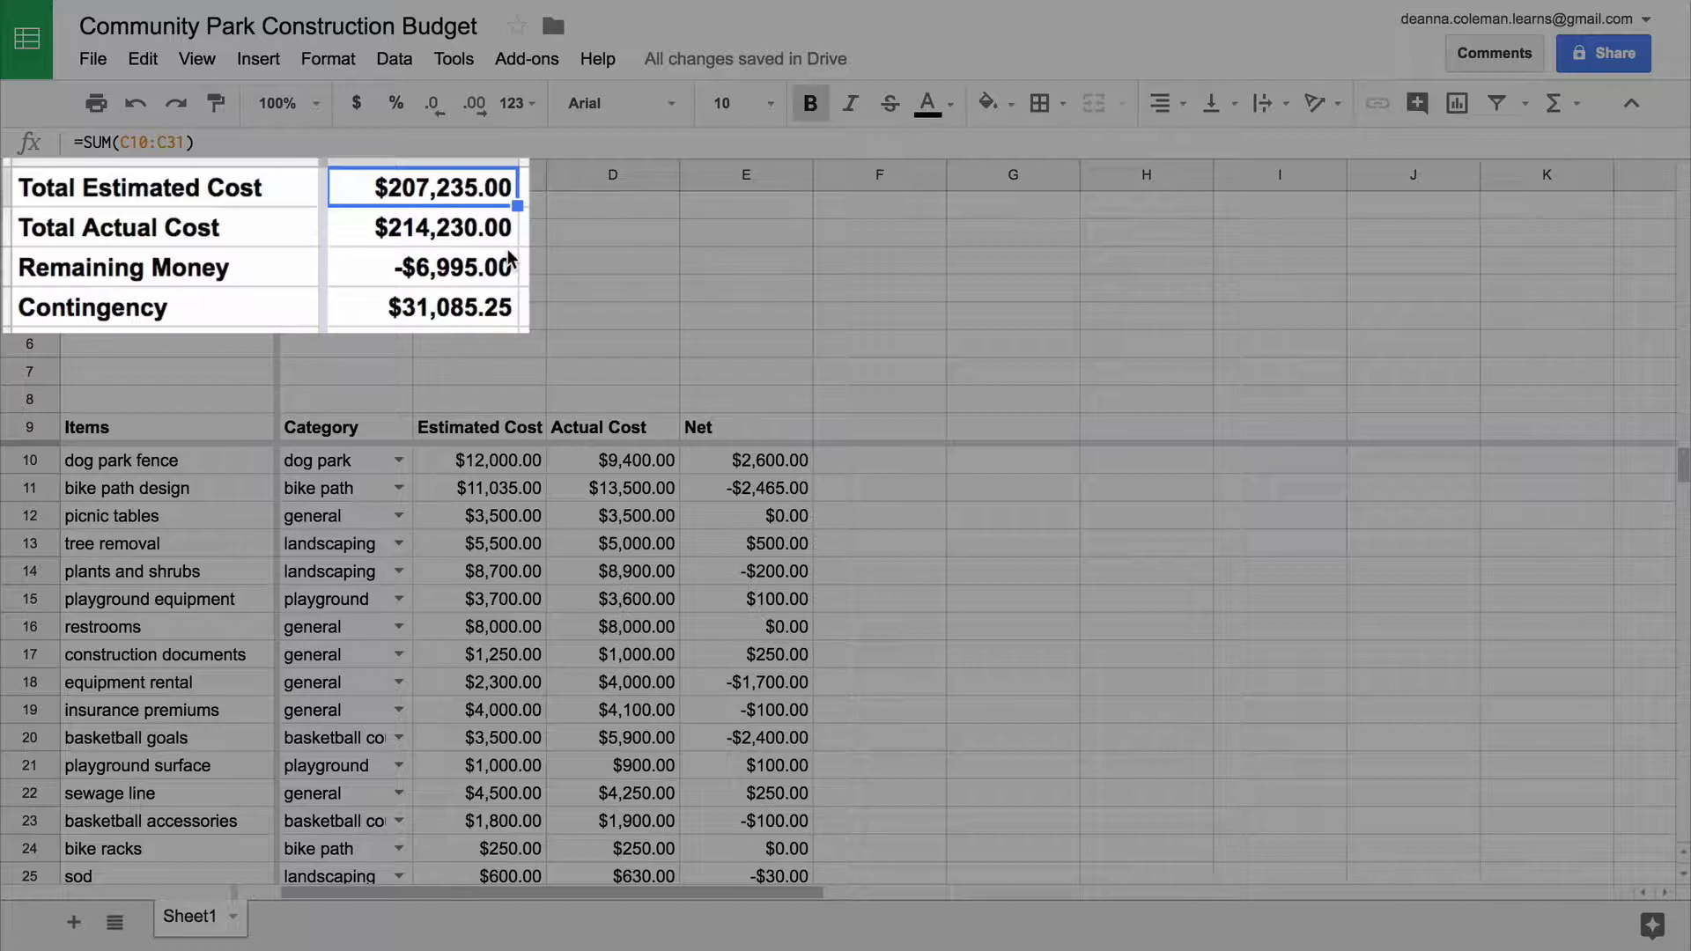
Step: Insert eight blank rows at the top so the Items header moves to row 9
{"action": "key", "text": "Down"}
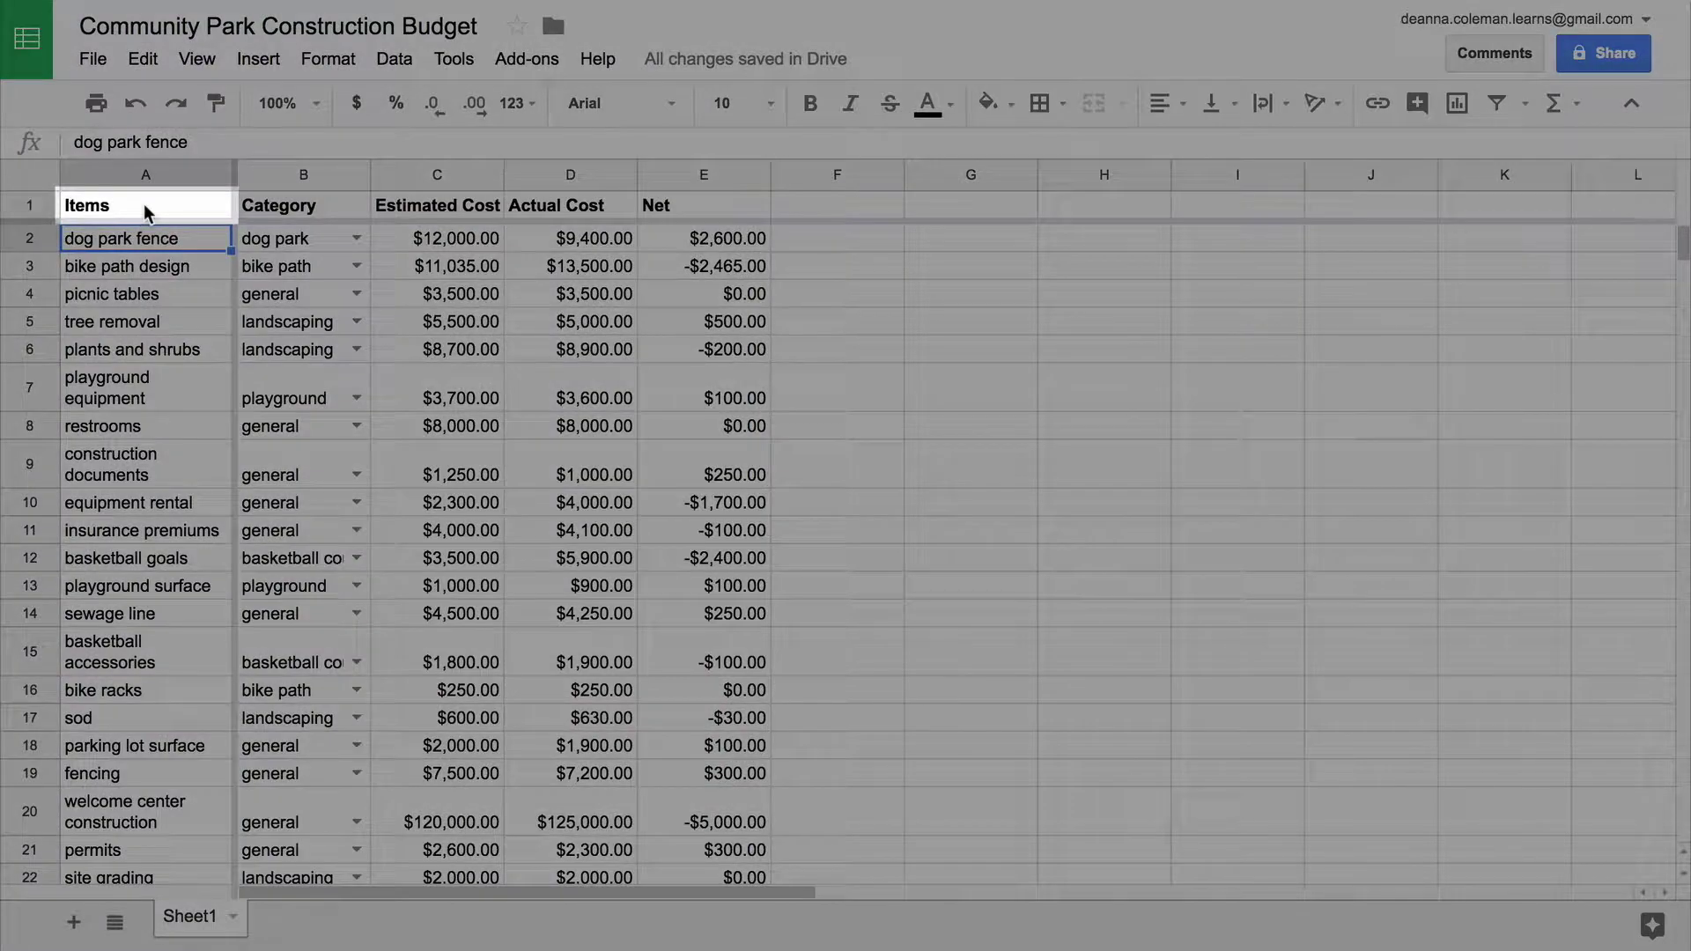
{"action": "right_click", "coordinate": [148, 212]}
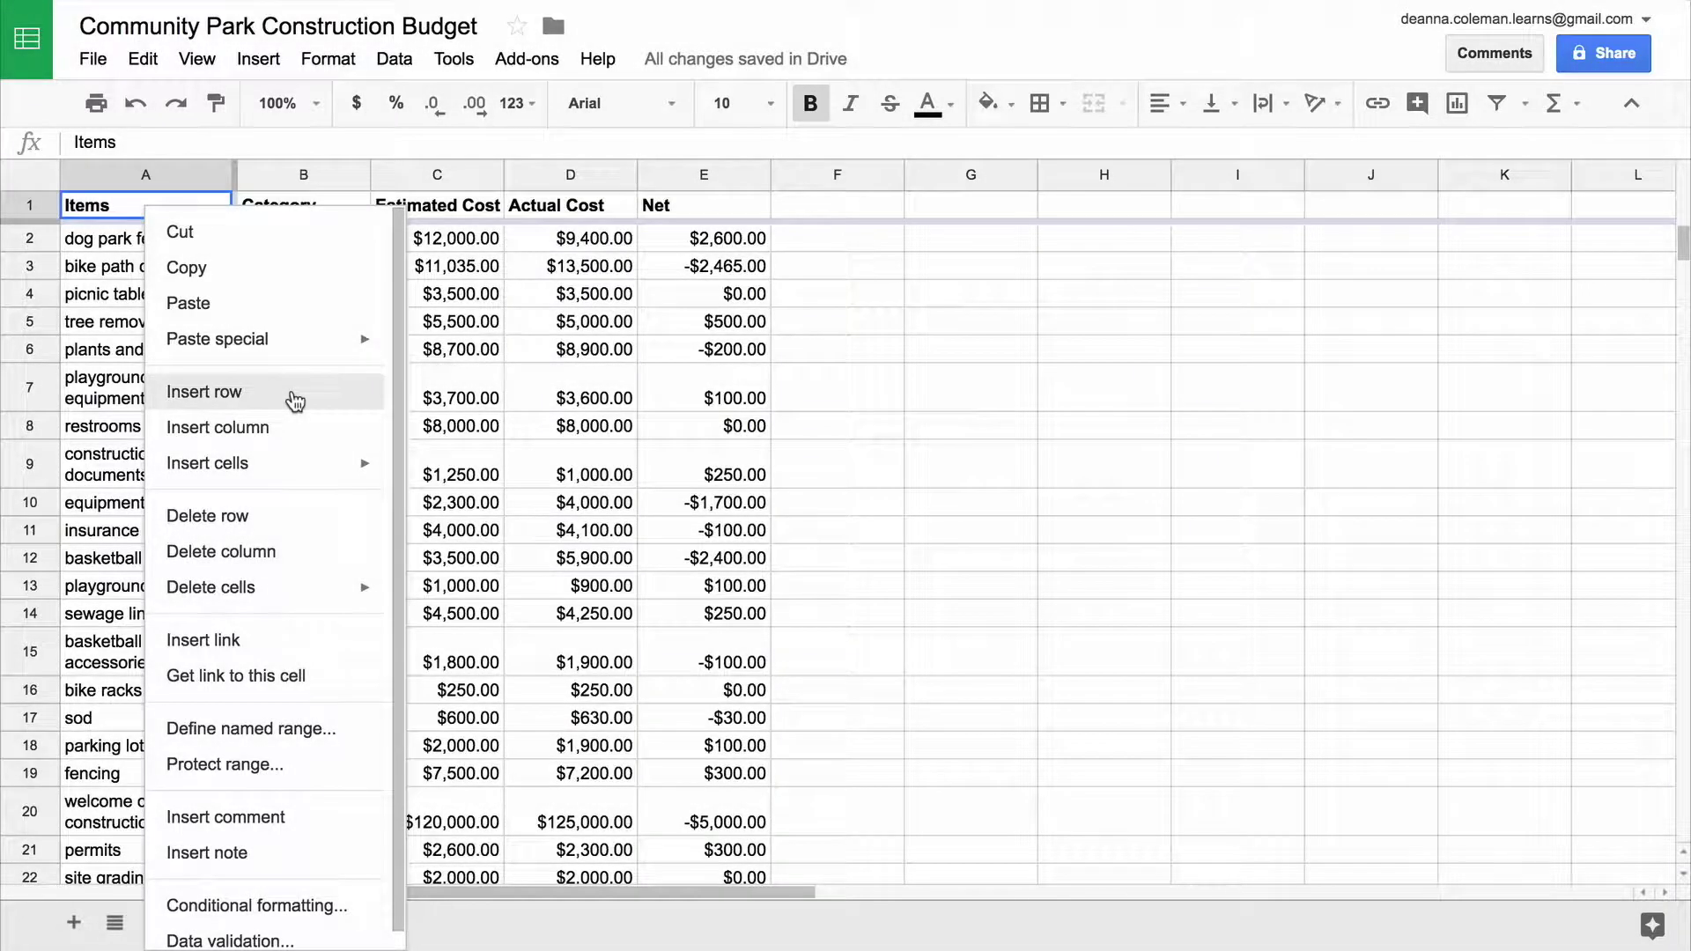
{"action": "left_click", "coordinate": [295, 401]}
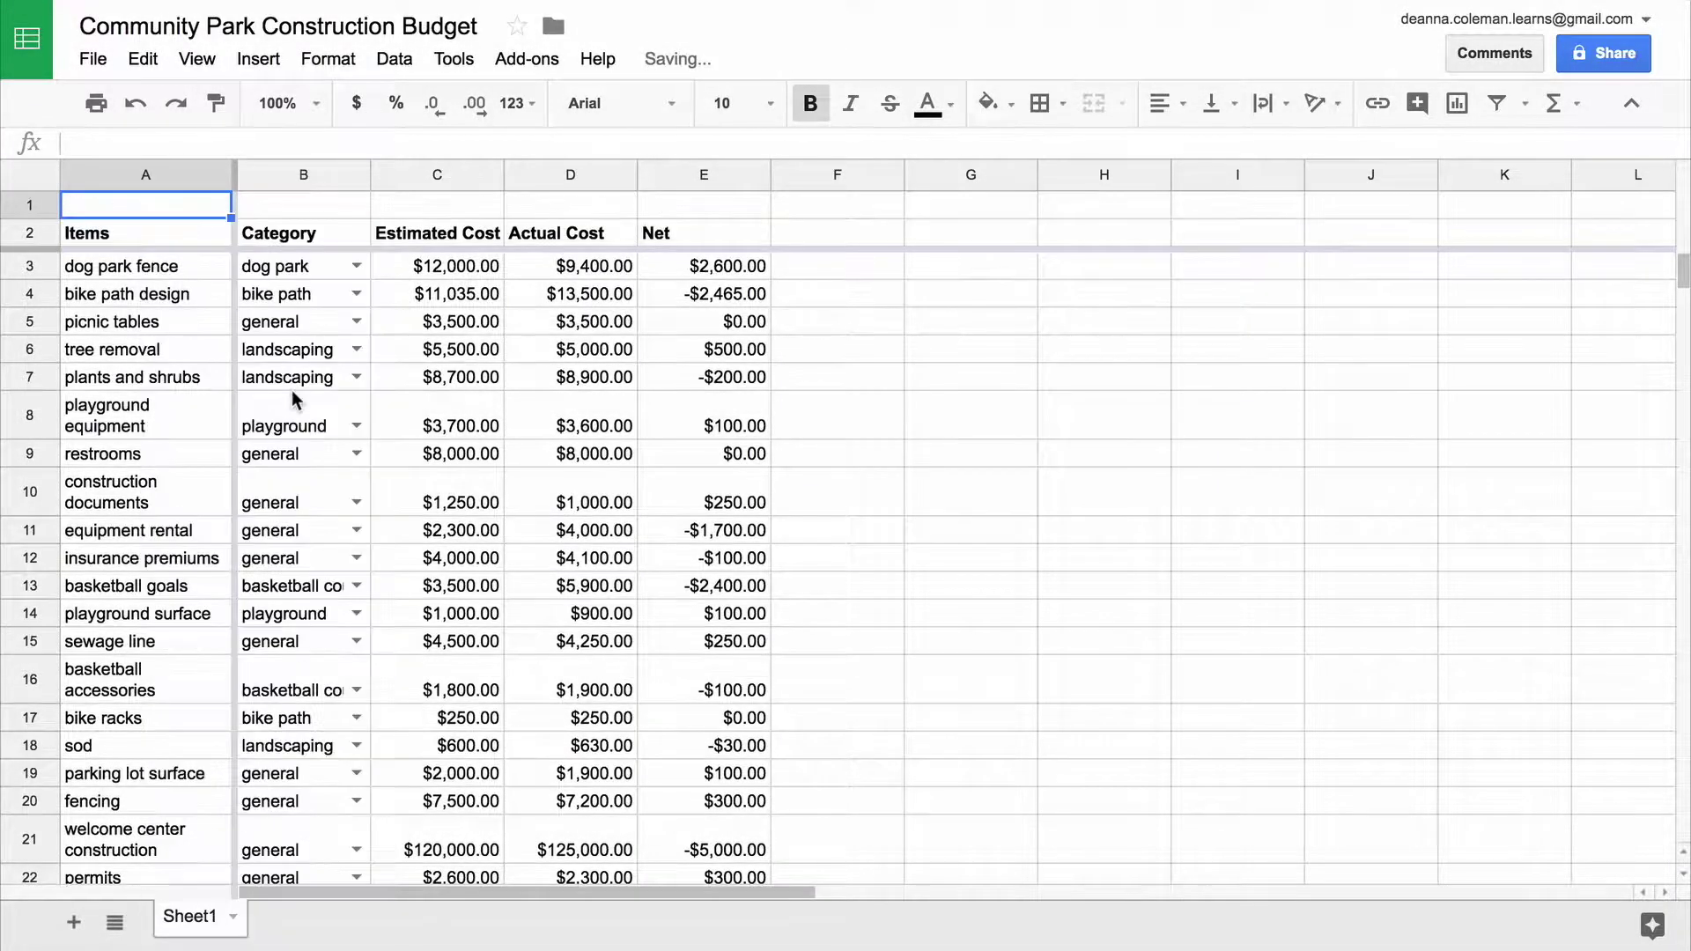
{"action": "right_click", "coordinate": [198, 210]}
{"action": "left_click", "coordinate": [343, 395]}
{"action": "right_click", "coordinate": [210, 213]}
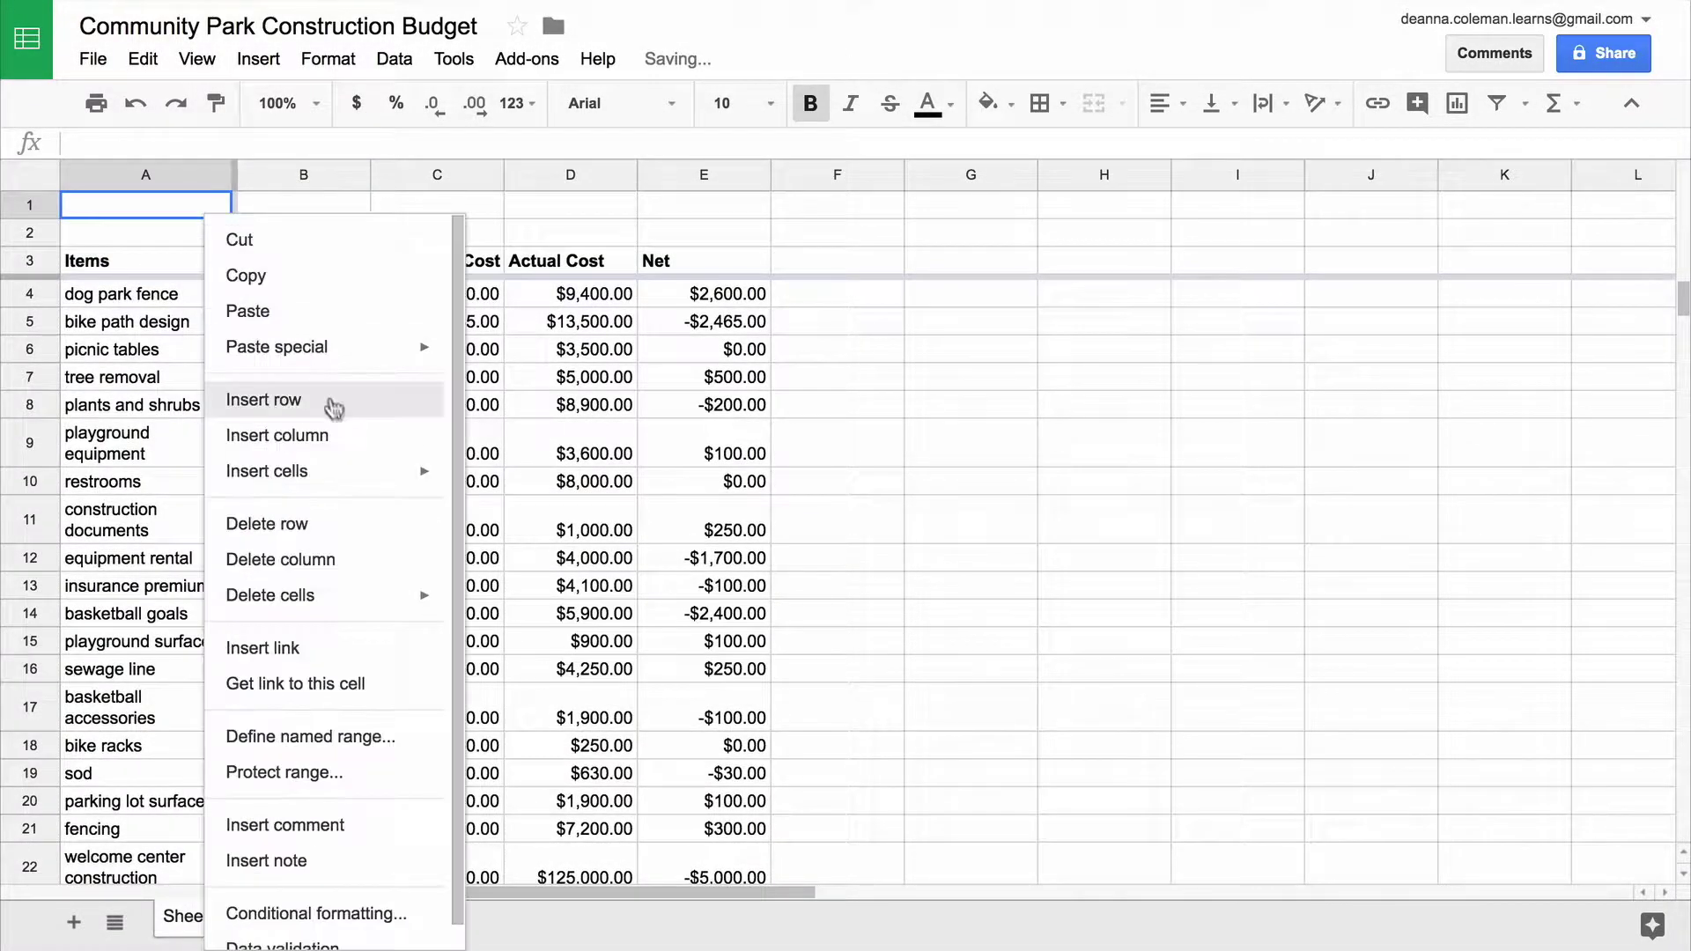
{"action": "left_click", "coordinate": [332, 404]}
{"action": "right_click", "coordinate": [192, 205]}
{"action": "left_click", "coordinate": [332, 389]}
{"action": "right_click", "coordinate": [195, 204]}
{"action": "left_click", "coordinate": [358, 393]}
{"action": "right_click", "coordinate": [196, 205]}
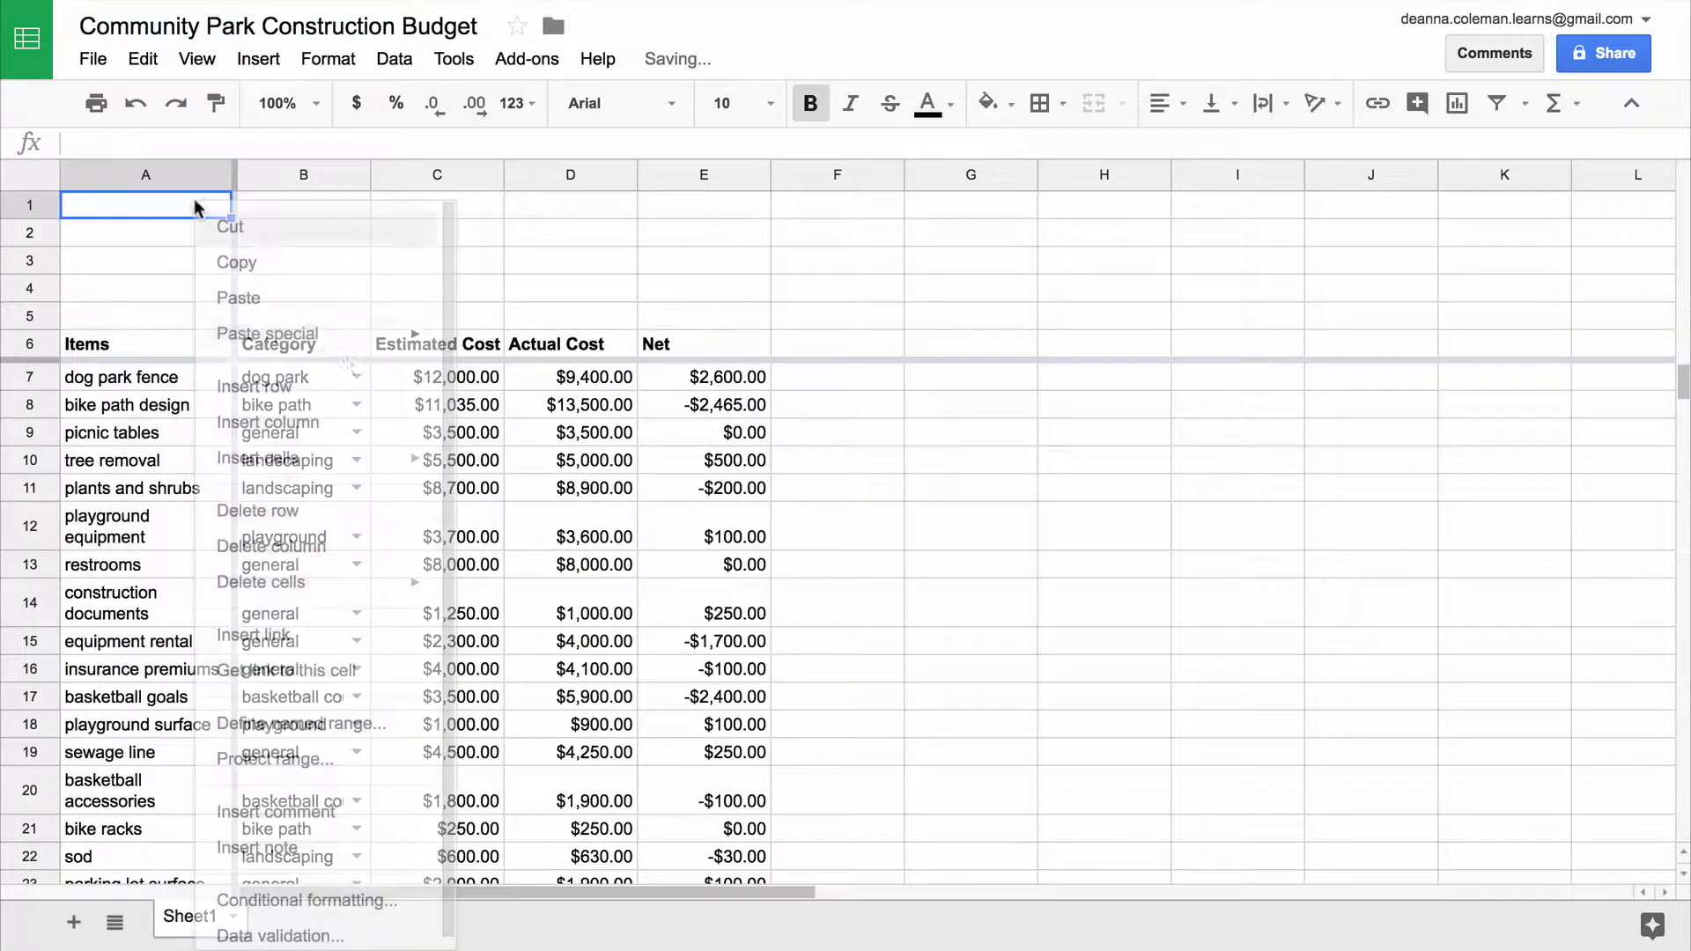
{"action": "left_click", "coordinate": [351, 389]}
{"action": "right_click", "coordinate": [195, 204]}
{"action": "left_click", "coordinate": [357, 388]}
{"action": "right_click", "coordinate": [199, 208]}
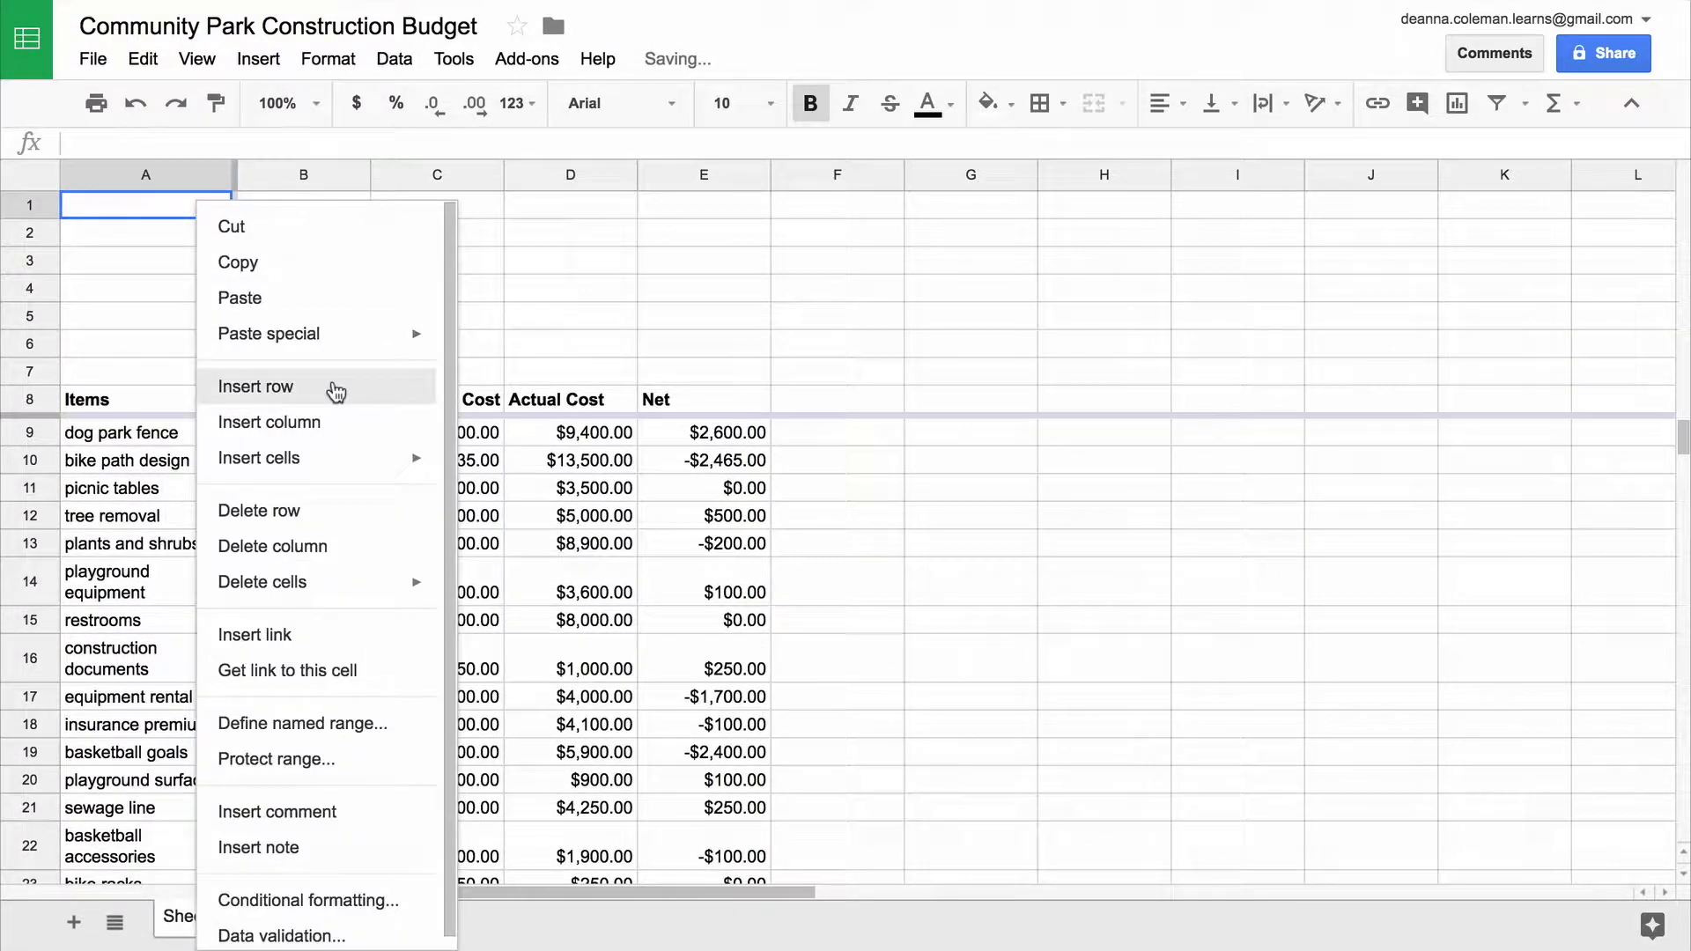
{"action": "left_click", "coordinate": [333, 384]}
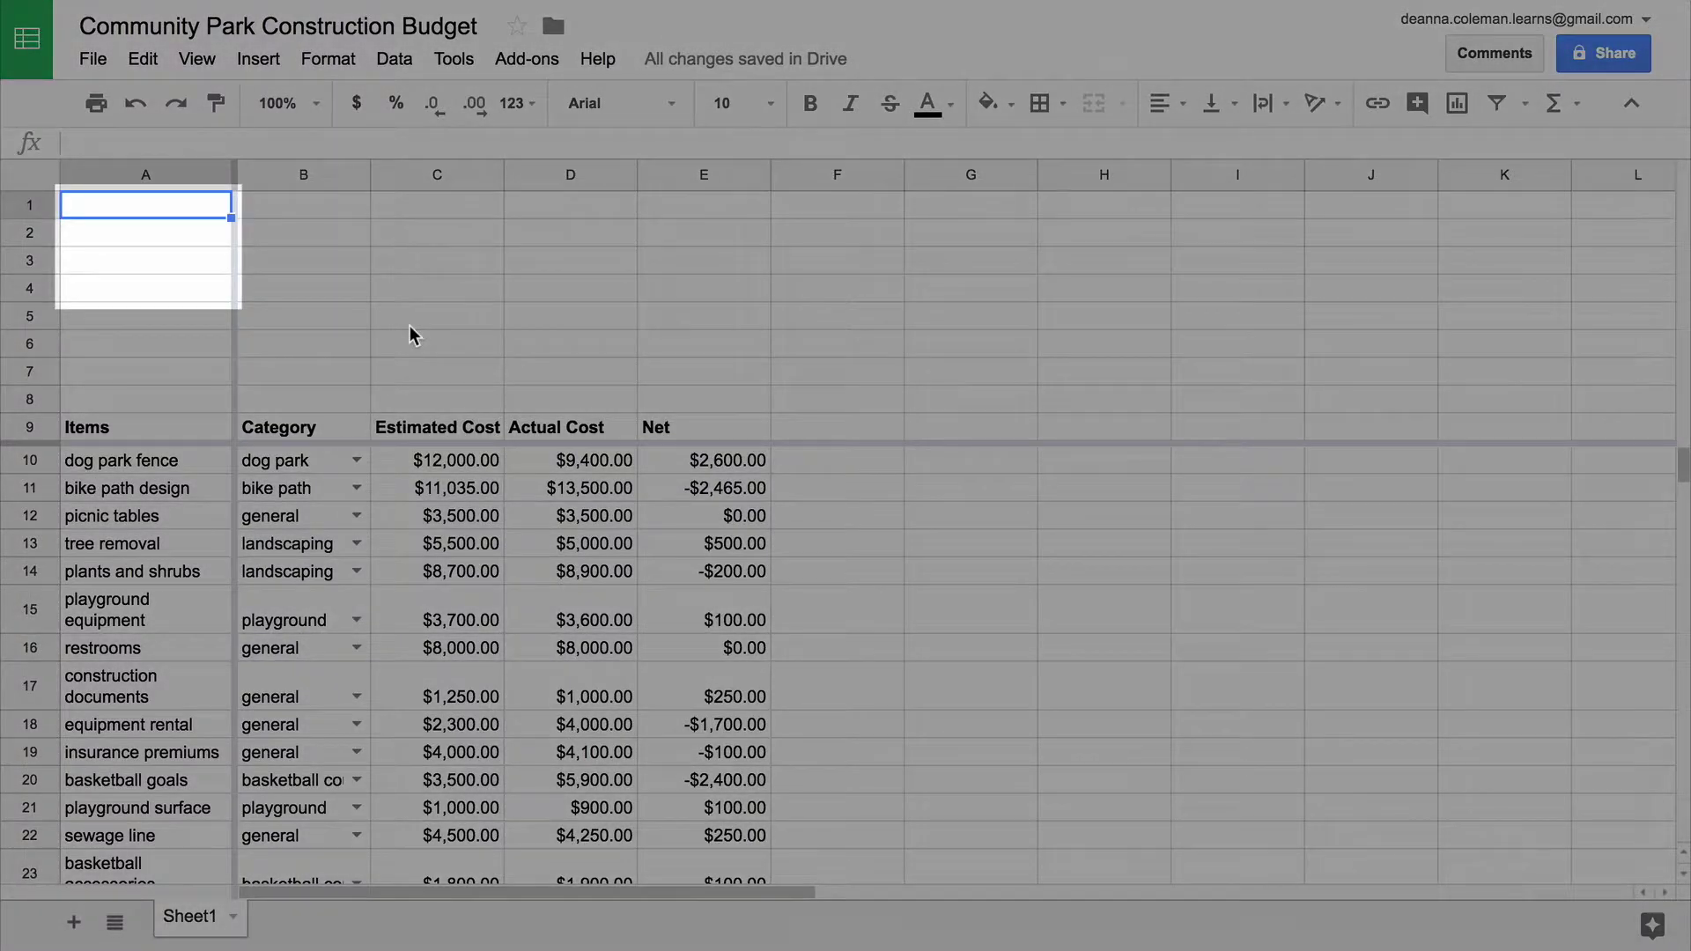
Step: Enter the labels Total Estimated Cost, Total Actual Cost, Remaining Money and Contingency in A1:A4
{"action": "type", "text": "Total Estimated Cost"}
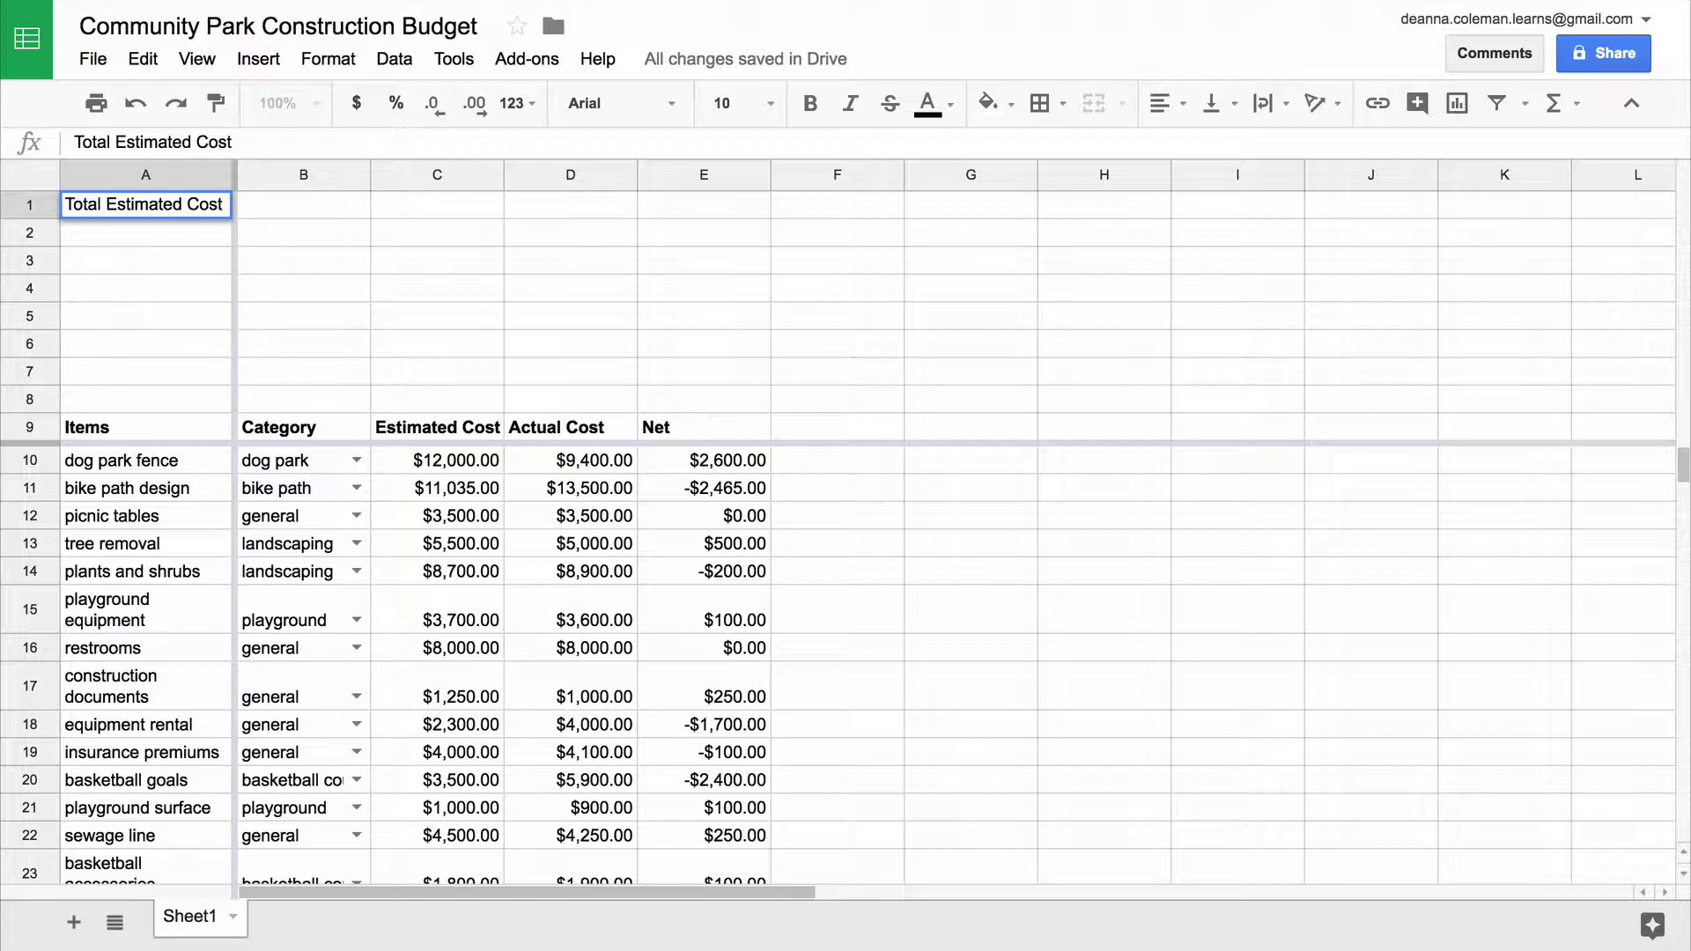
{"action": "key", "text": "Return"}
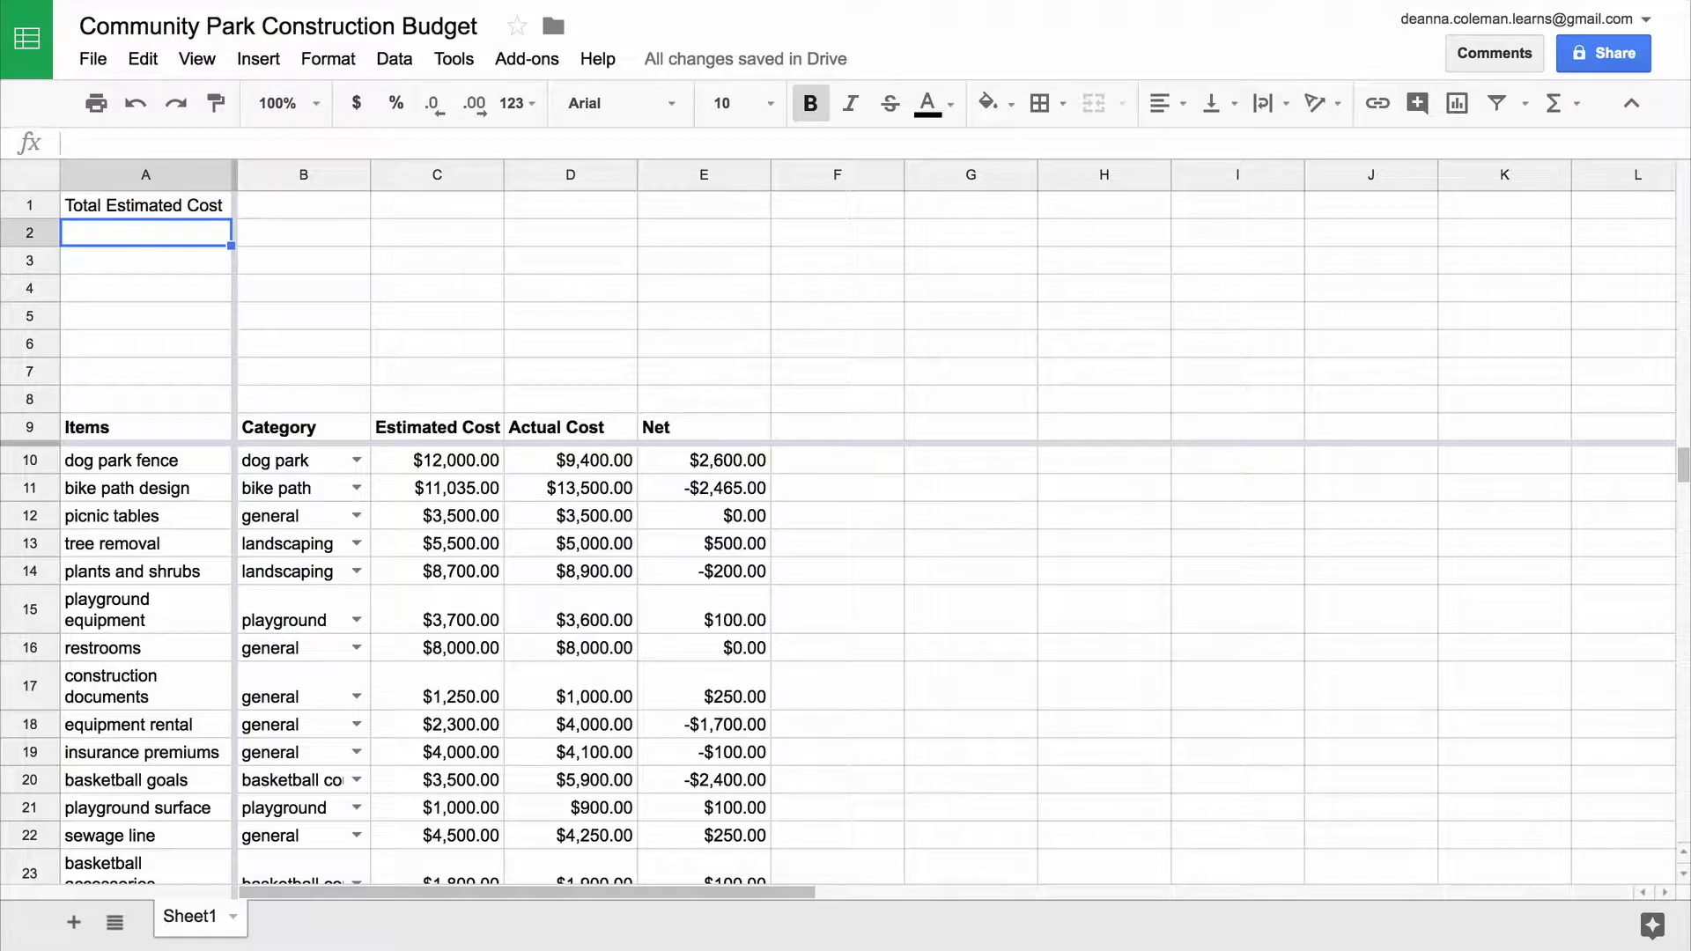
{"action": "type", "text": "Total "}
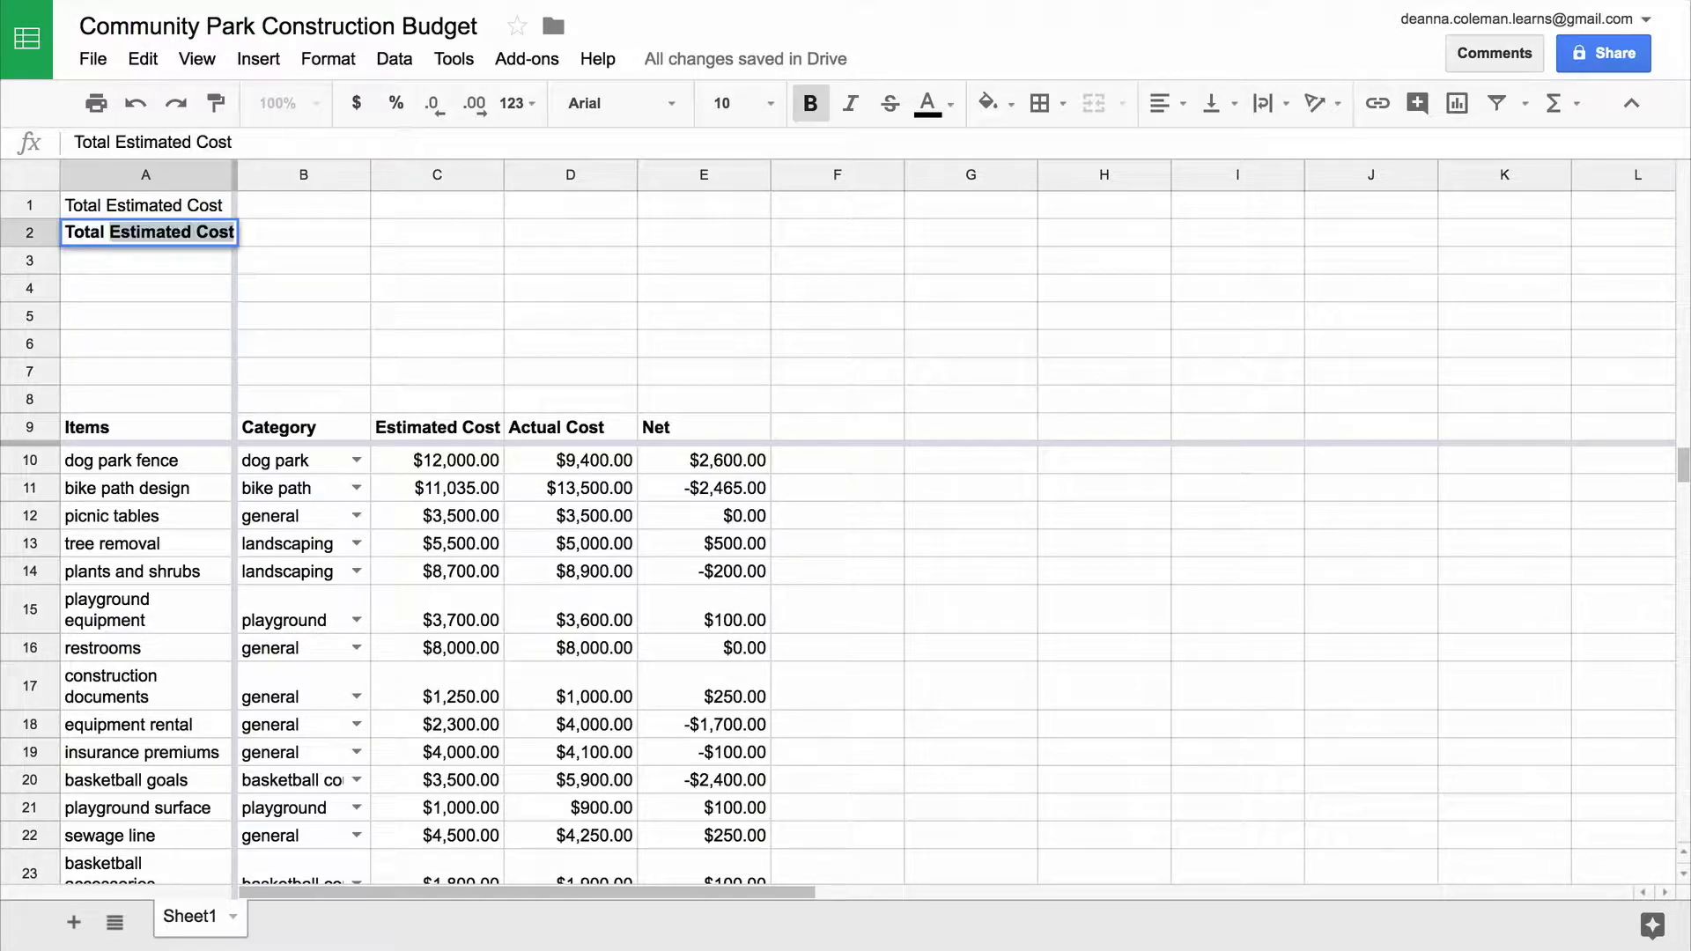
{"action": "type", "text": "Actual Cost"}
{"action": "key", "text": "Return"}
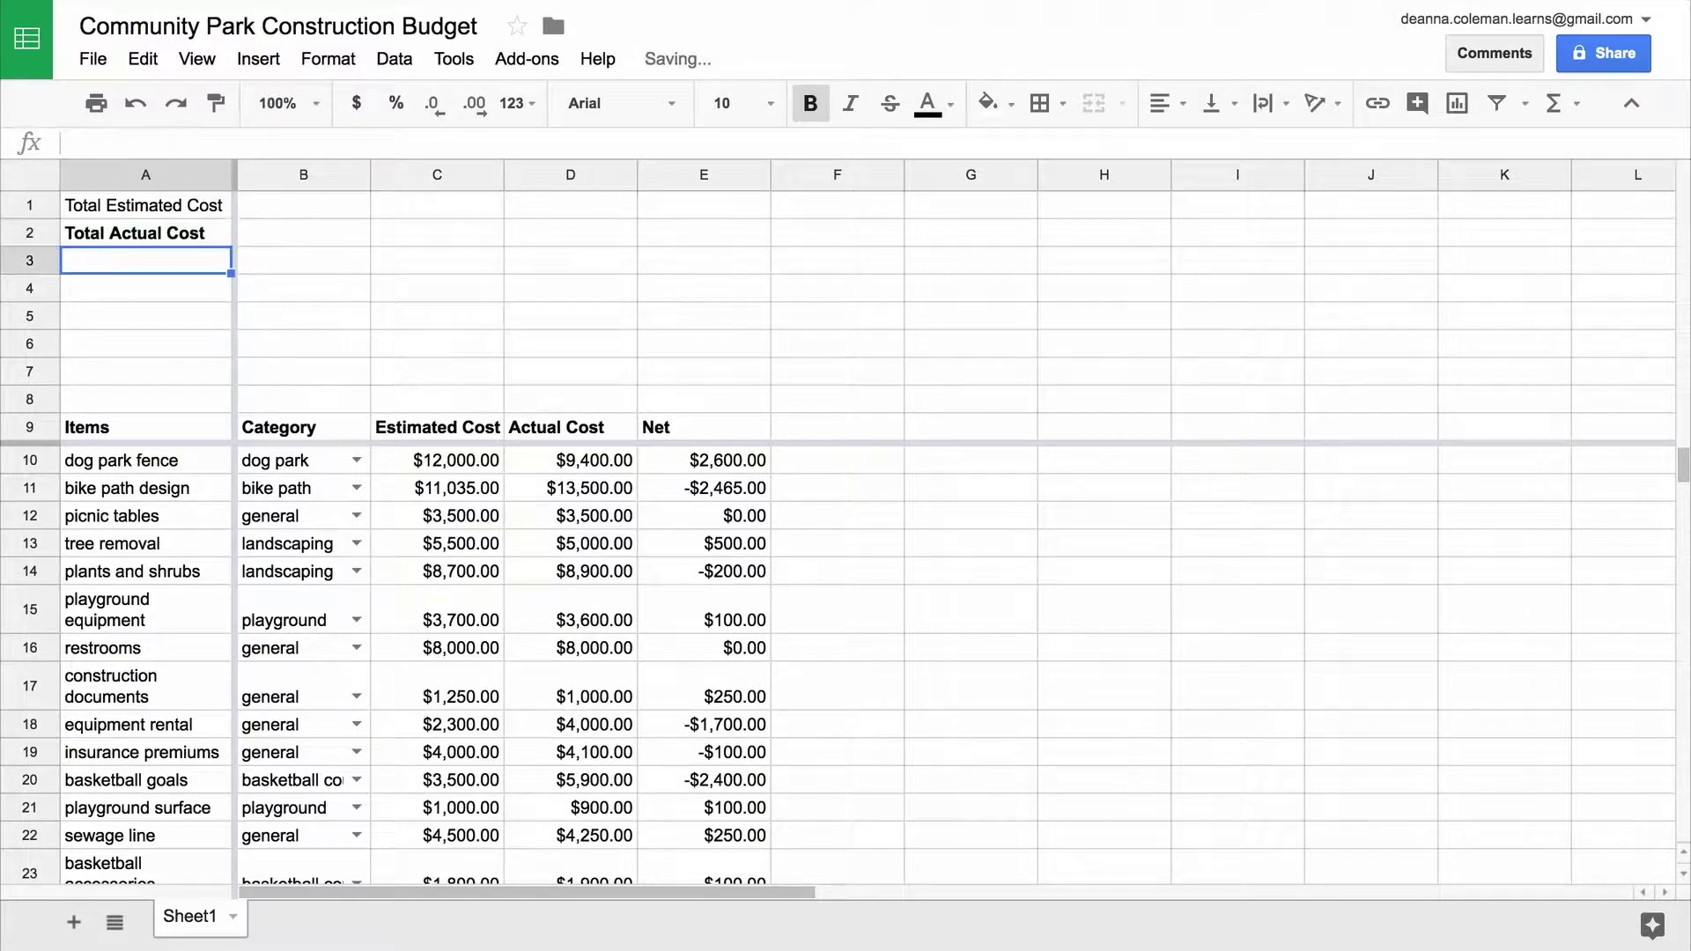
{"action": "left_click", "coordinate": [145, 233]}
{"action": "key", "text": "ctrl+b"}
{"action": "left_click", "coordinate": [146, 259]}
{"action": "type", "text": "Rem"}
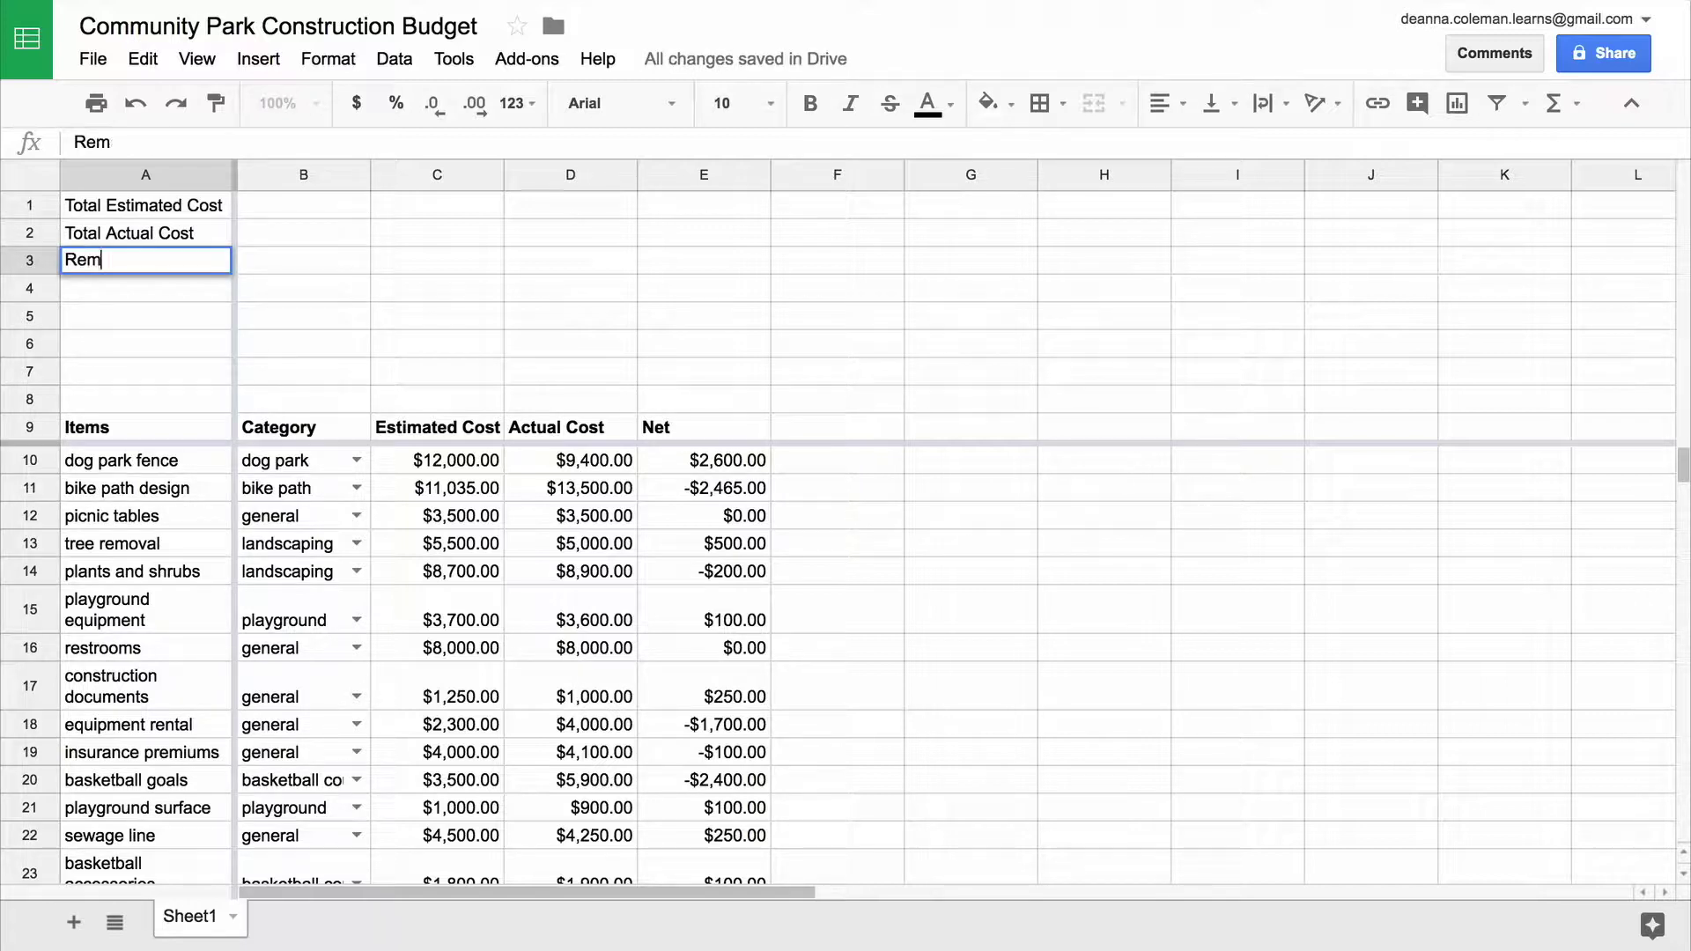
{"action": "type", "text": "aining Money"}
{"action": "key", "text": "Return"}
{"action": "type", "text": "Con"}
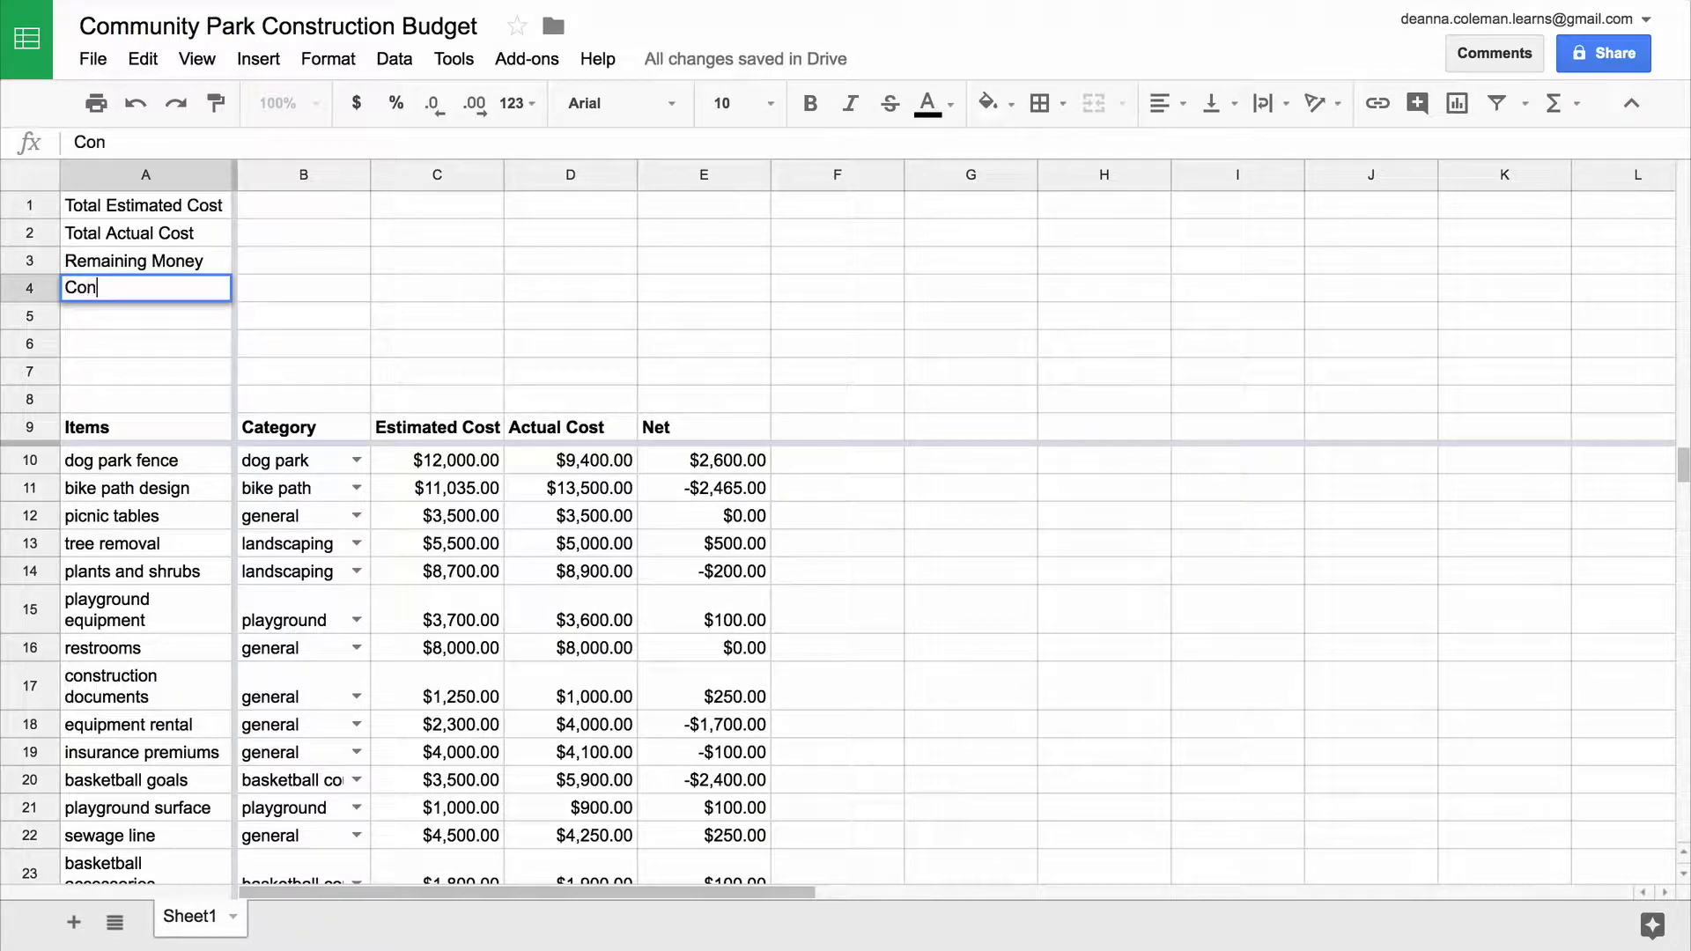
{"action": "type", "text": "tingency"}
{"action": "key", "text": "Return"}
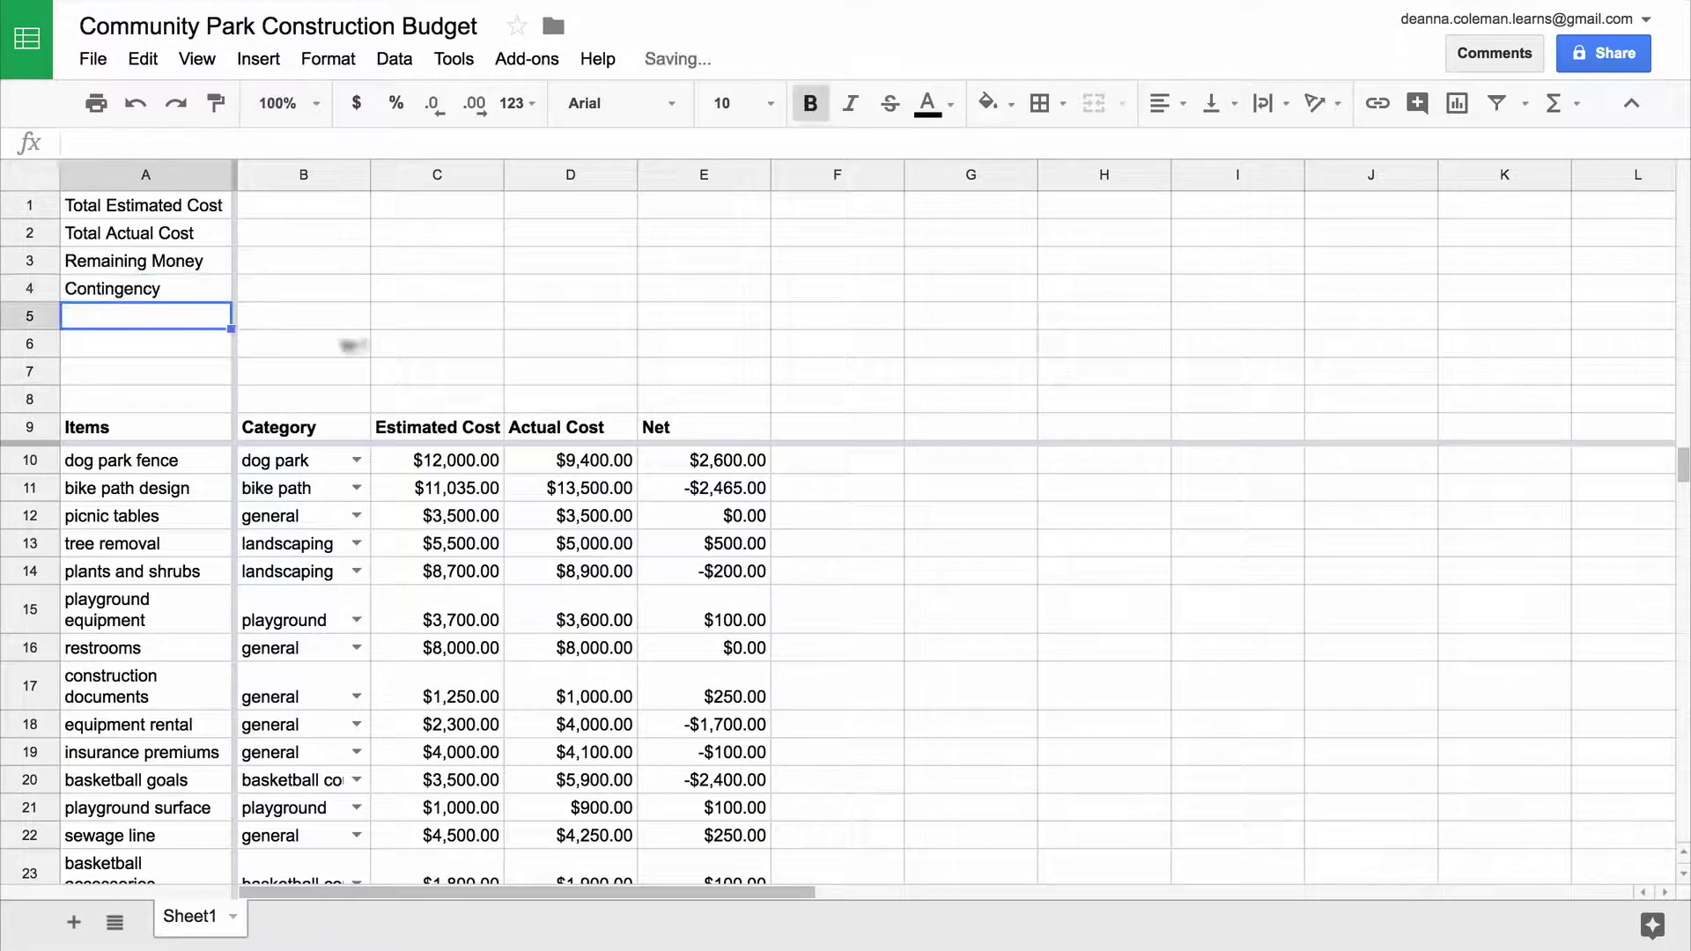
{"action": "left_click", "coordinate": [189, 294]}
Step: Bold the four labels in A1:A4 and widen column A to fit them
{"action": "left_click", "coordinate": [181, 212], "text": "shift"}
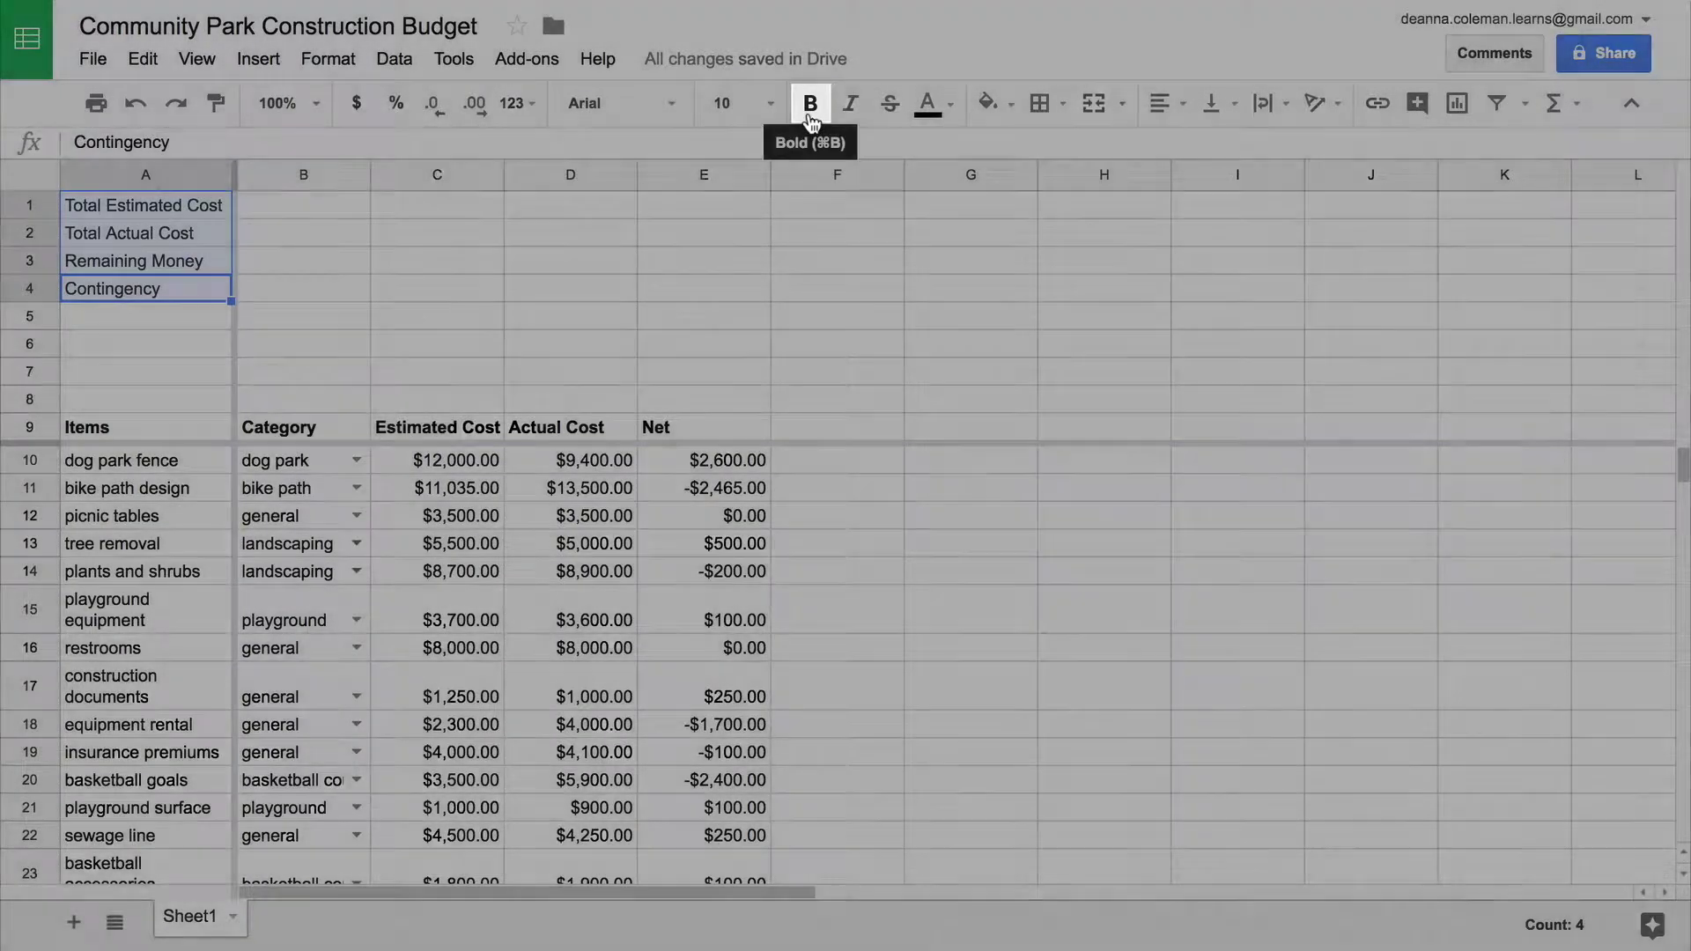
{"action": "left_click", "coordinate": [810, 105]}
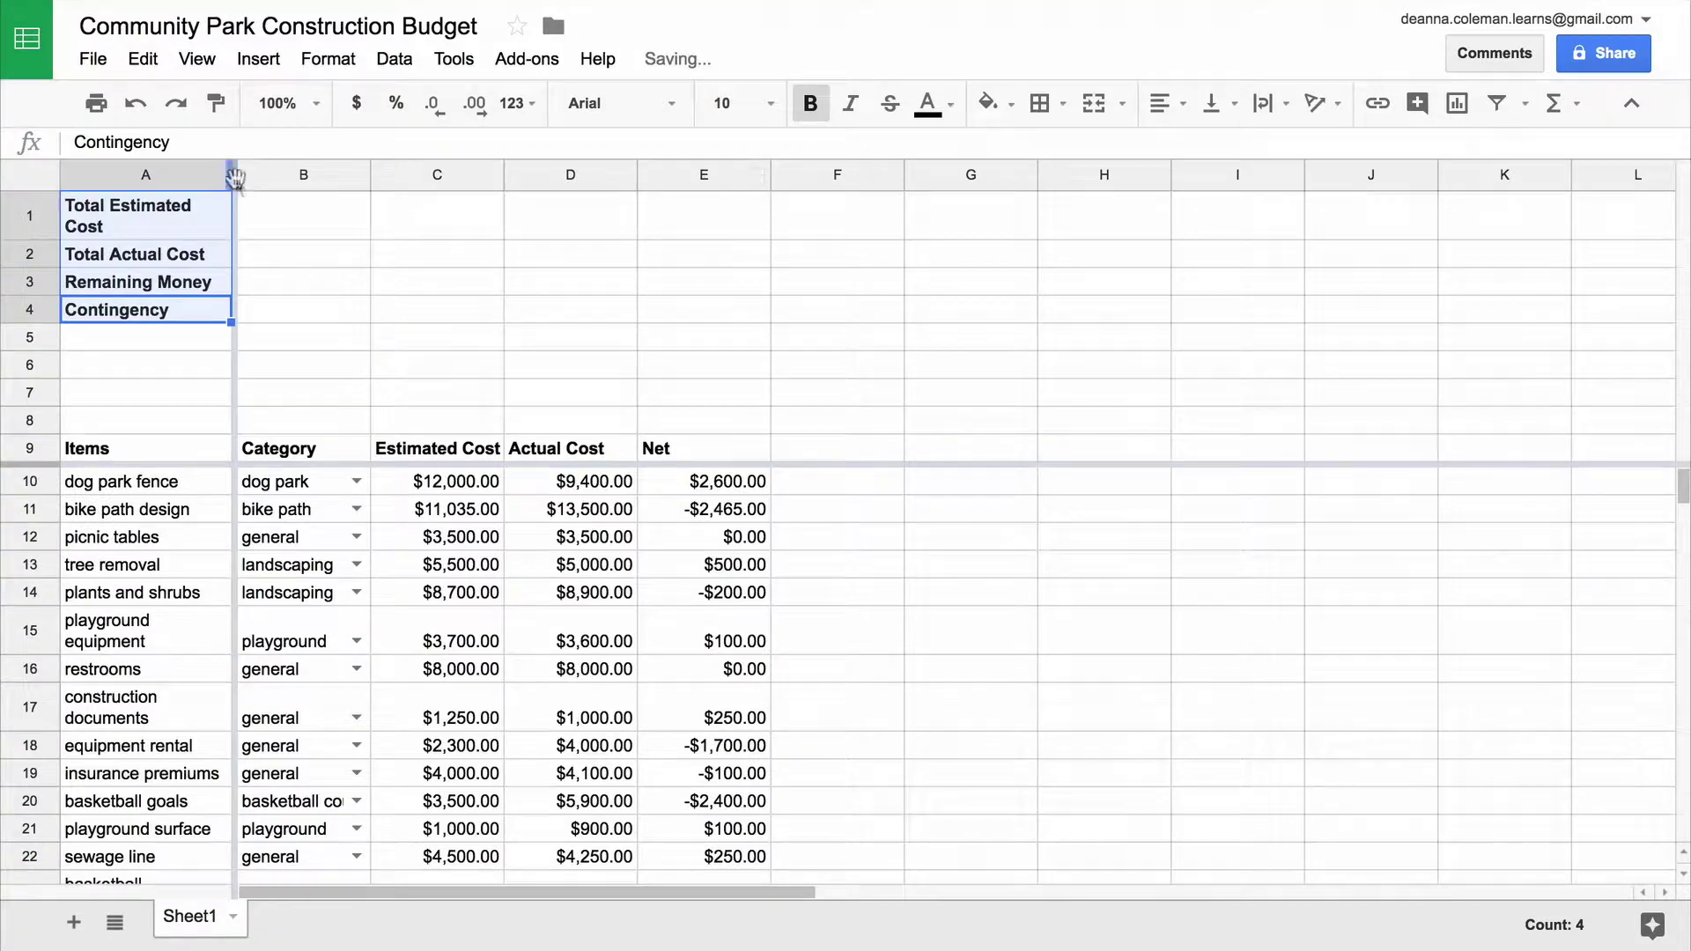
{"action": "left_click_drag", "start_coordinate": [233, 173], "coordinate": [277, 172]}
{"action": "left_click", "coordinate": [307, 204]}
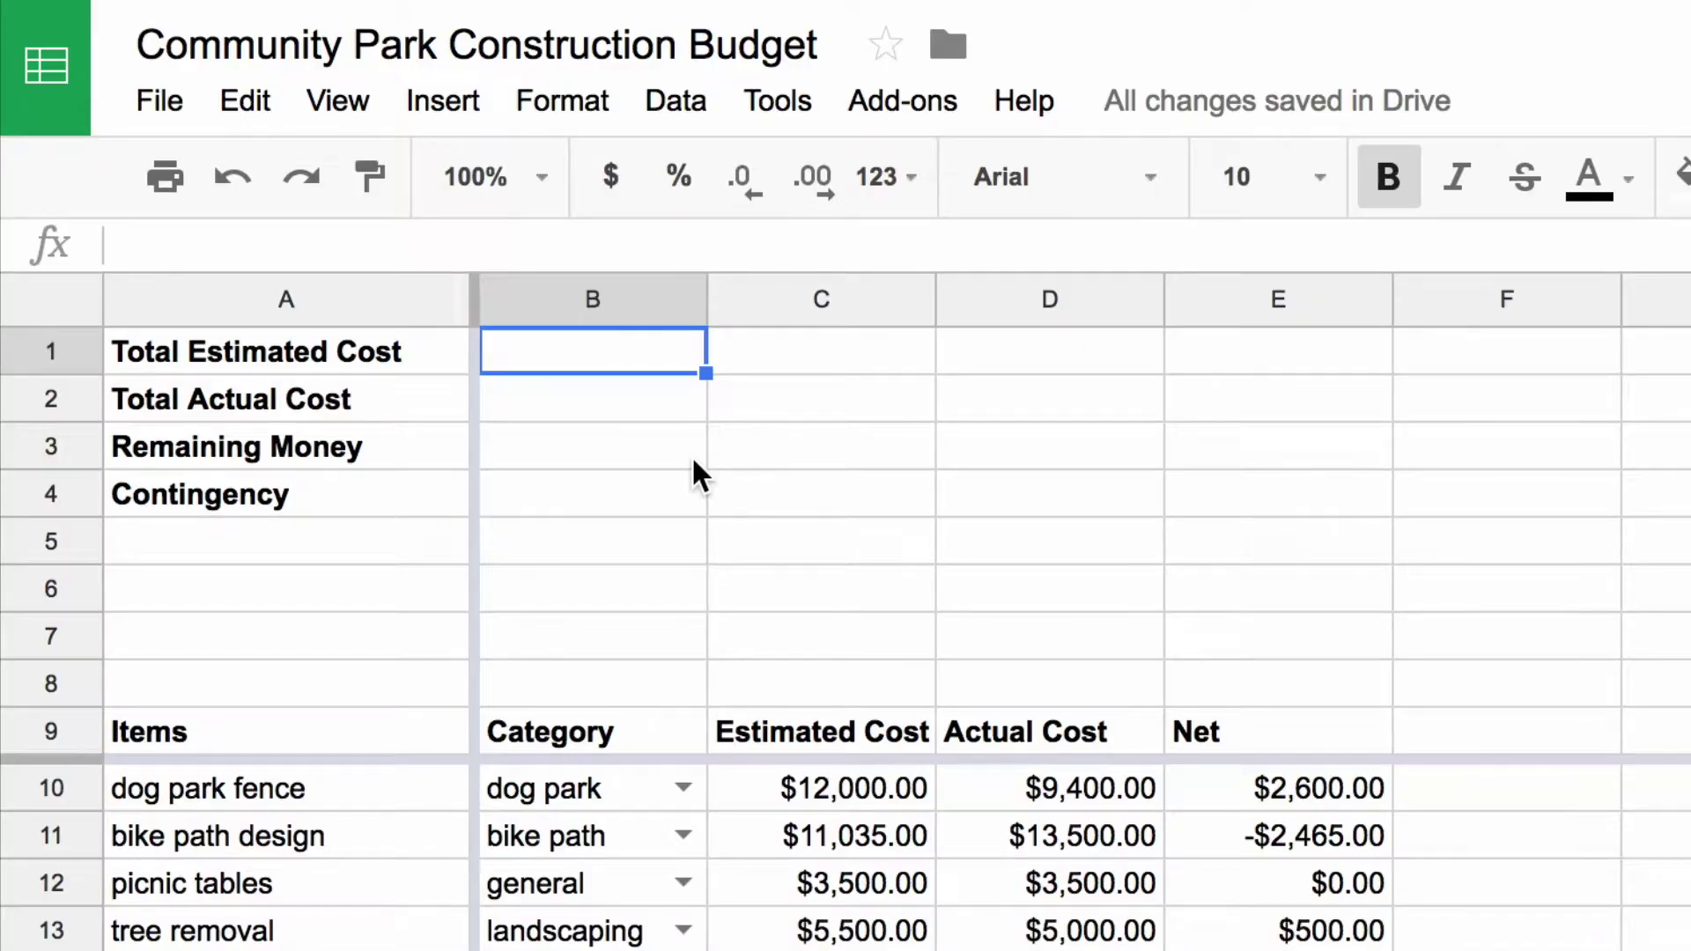
Step: Enter =SUM(C10:C31) in B1 so the estimated total shows $207,235.00
{"action": "type", "text": "="}
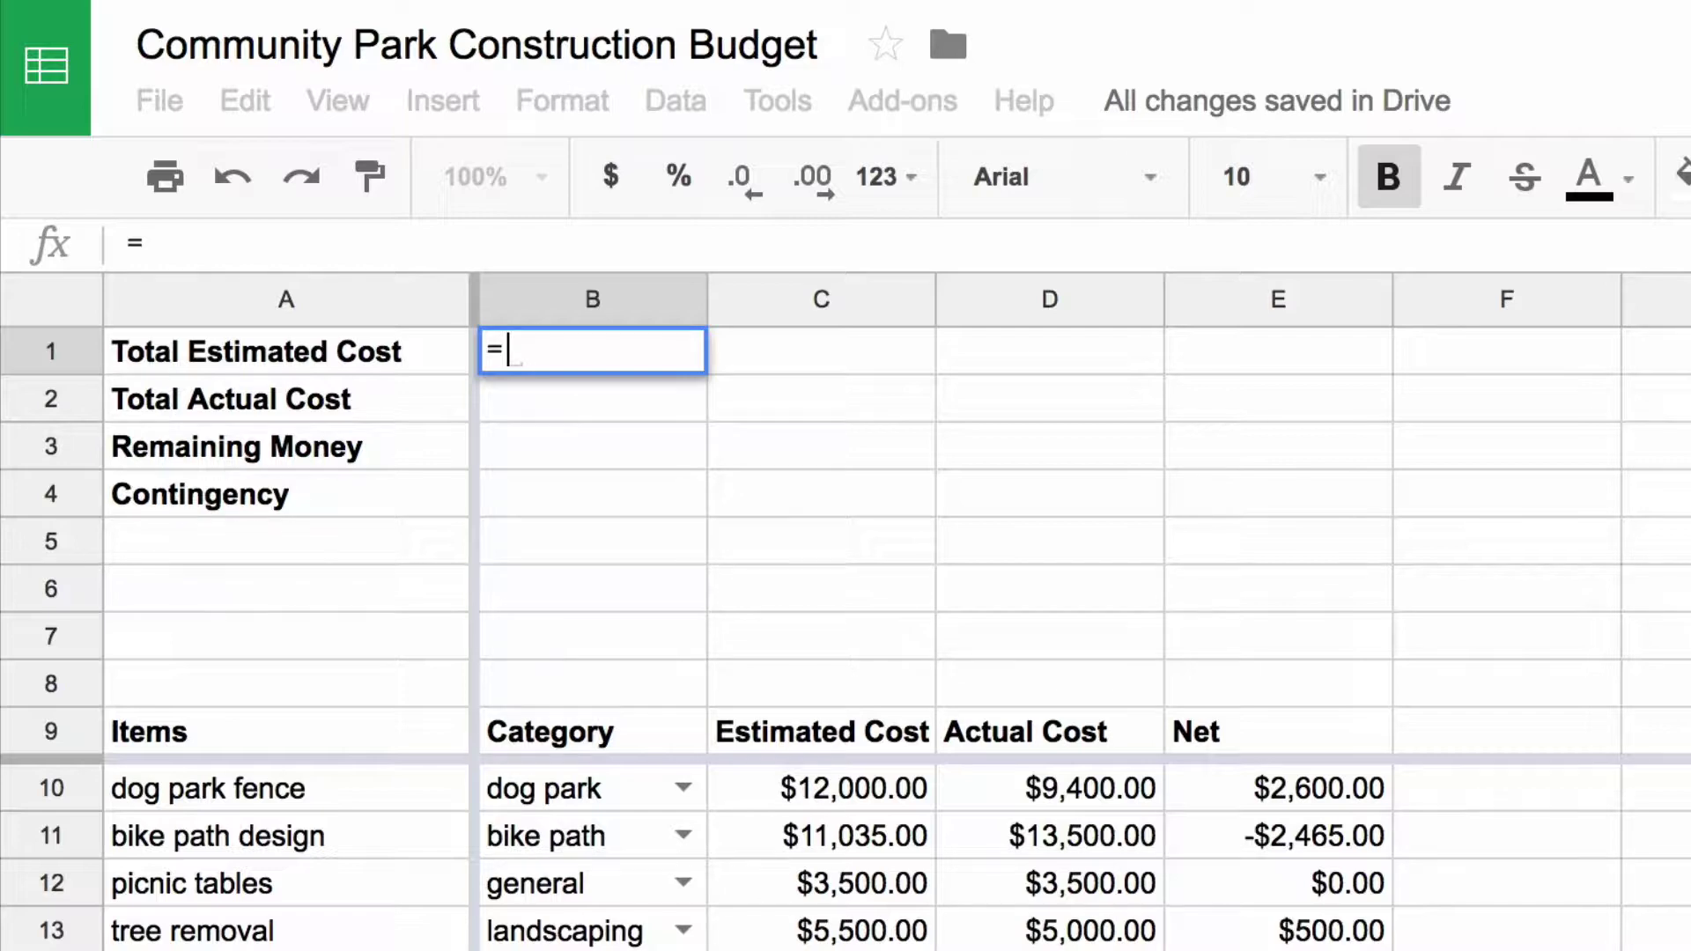
{"action": "type", "text": "SU"}
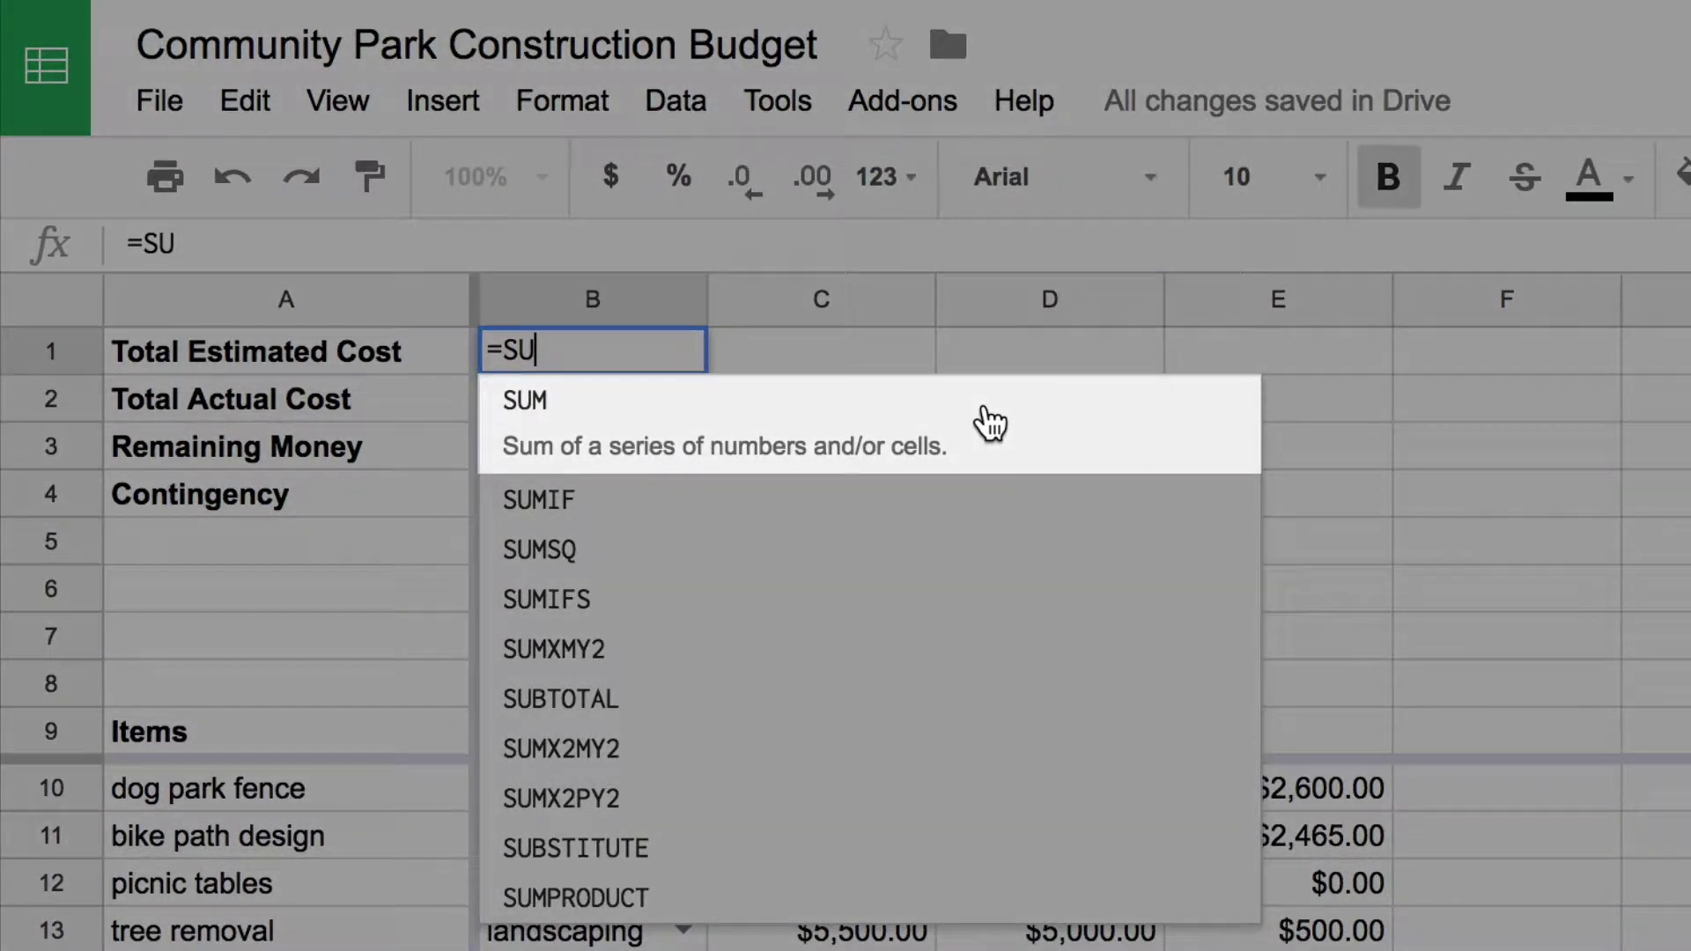
{"action": "left_click", "coordinate": [990, 423]}
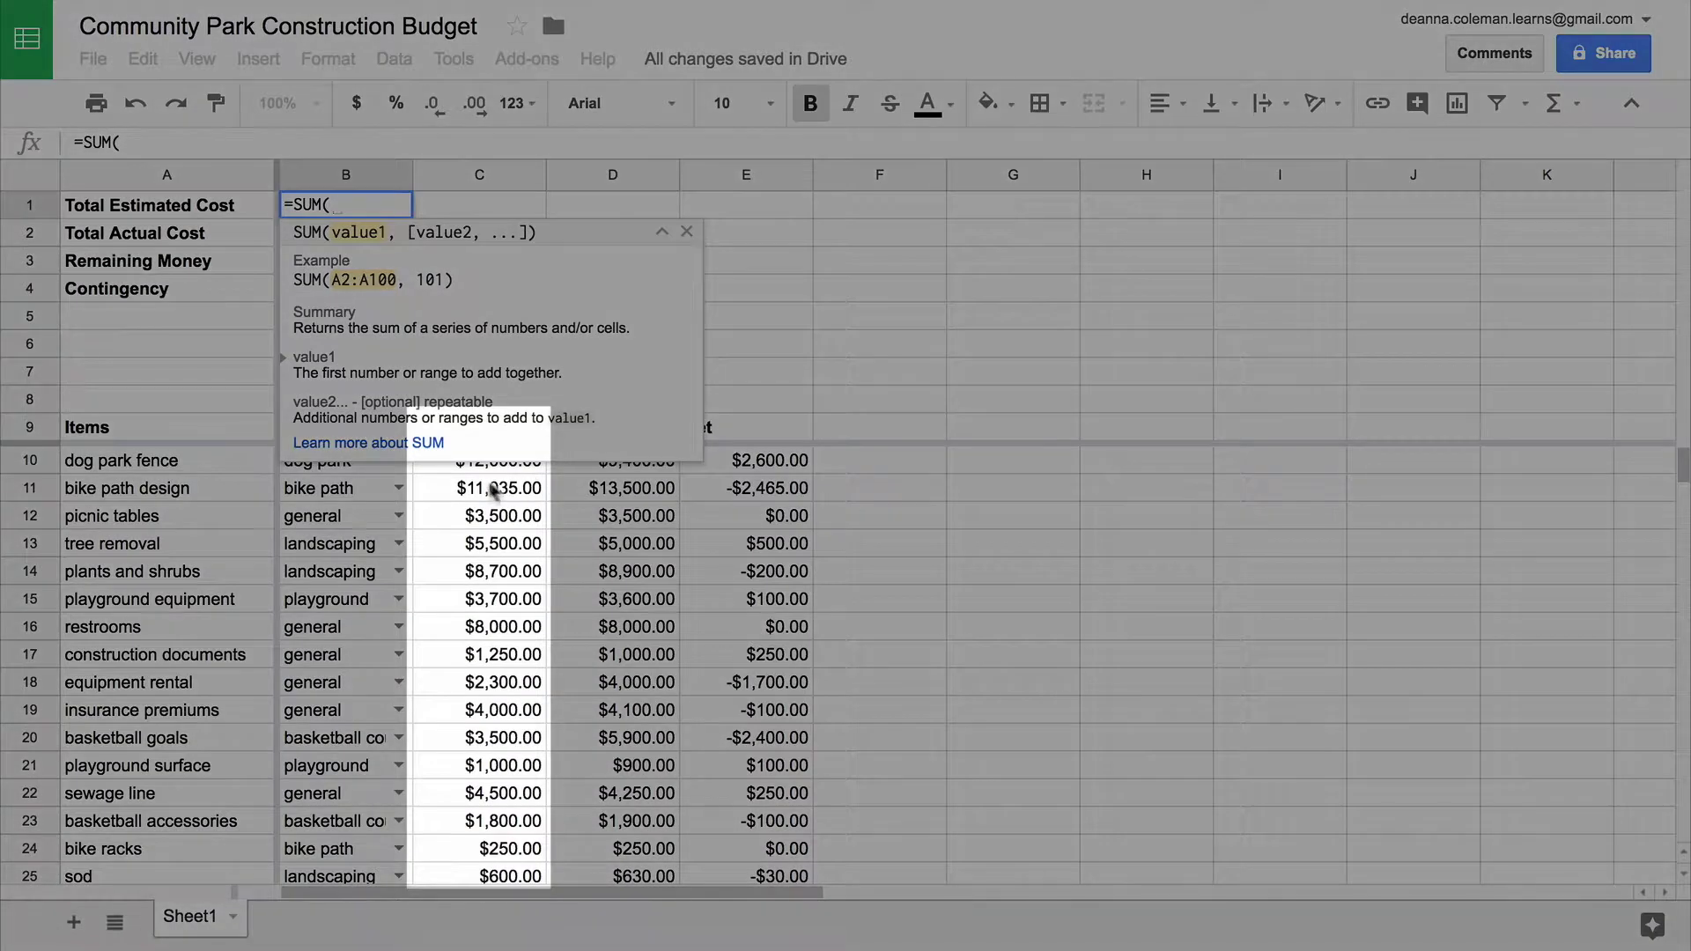
{"action": "left_click_drag", "start_coordinate": [436, 467], "coordinate": [437, 842]}
{"action": "scroll", "coordinate": [451, 710], "scroll_direction": "down", "scroll_amount": 4}
{"action": "scroll", "coordinate": [449, 722], "scroll_direction": "down", "scroll_amount": 4}
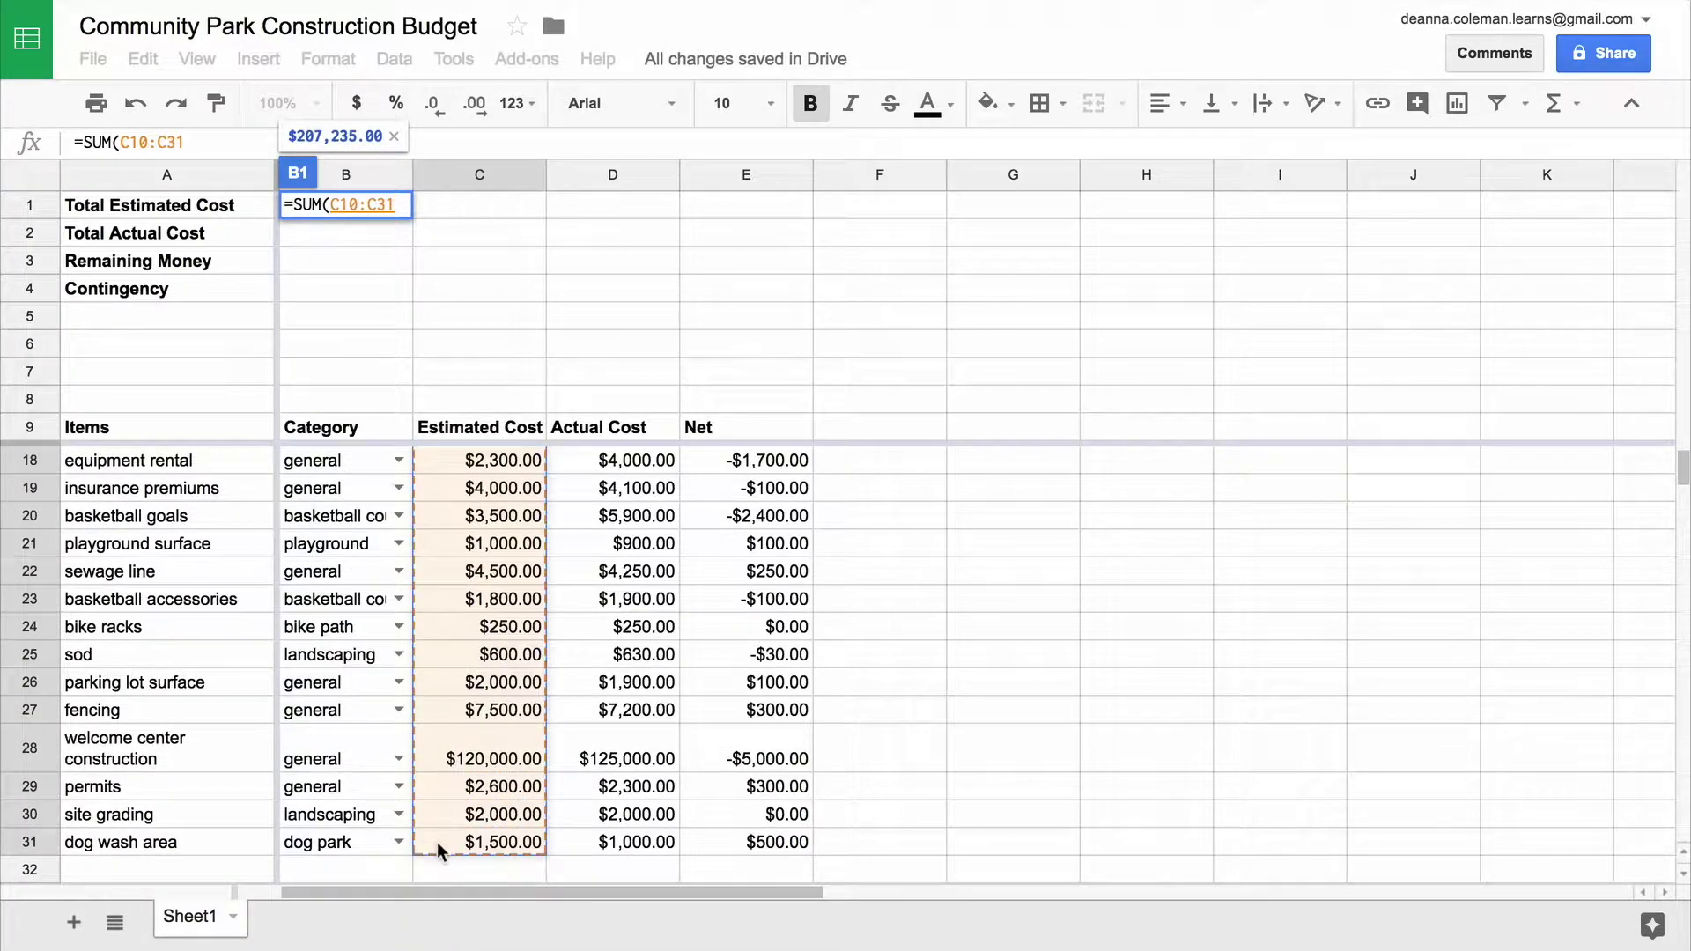
{"action": "scroll", "coordinate": [437, 842], "scroll_direction": "up", "scroll_amount": 3}
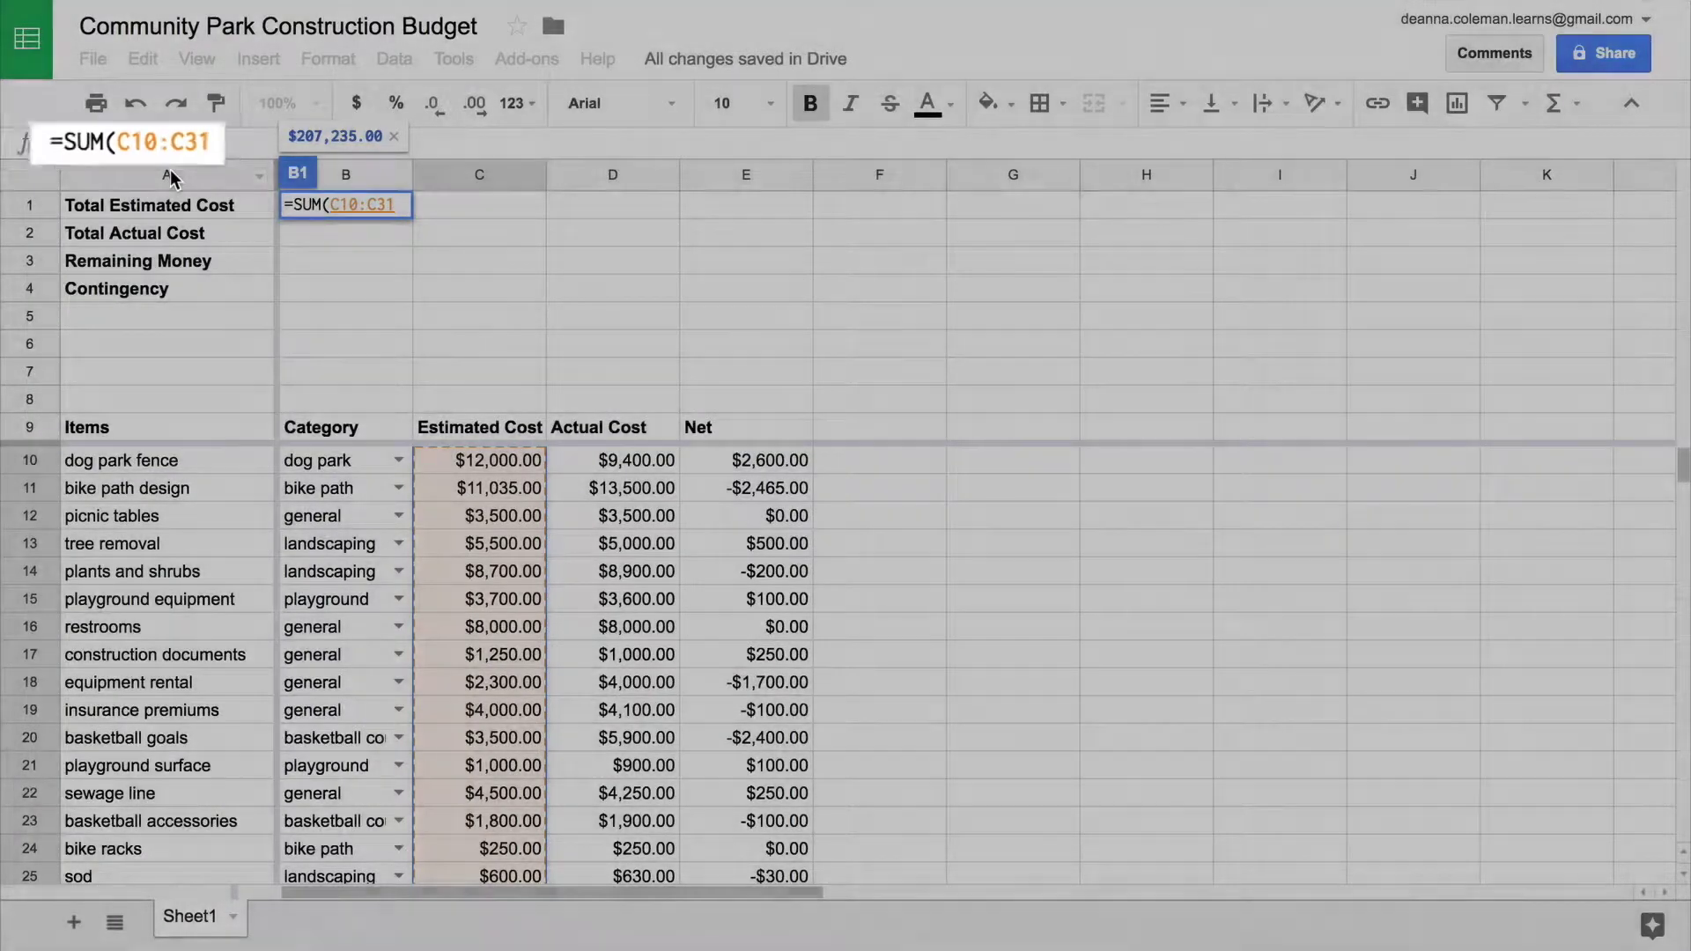
{"action": "key", "text": "Return"}
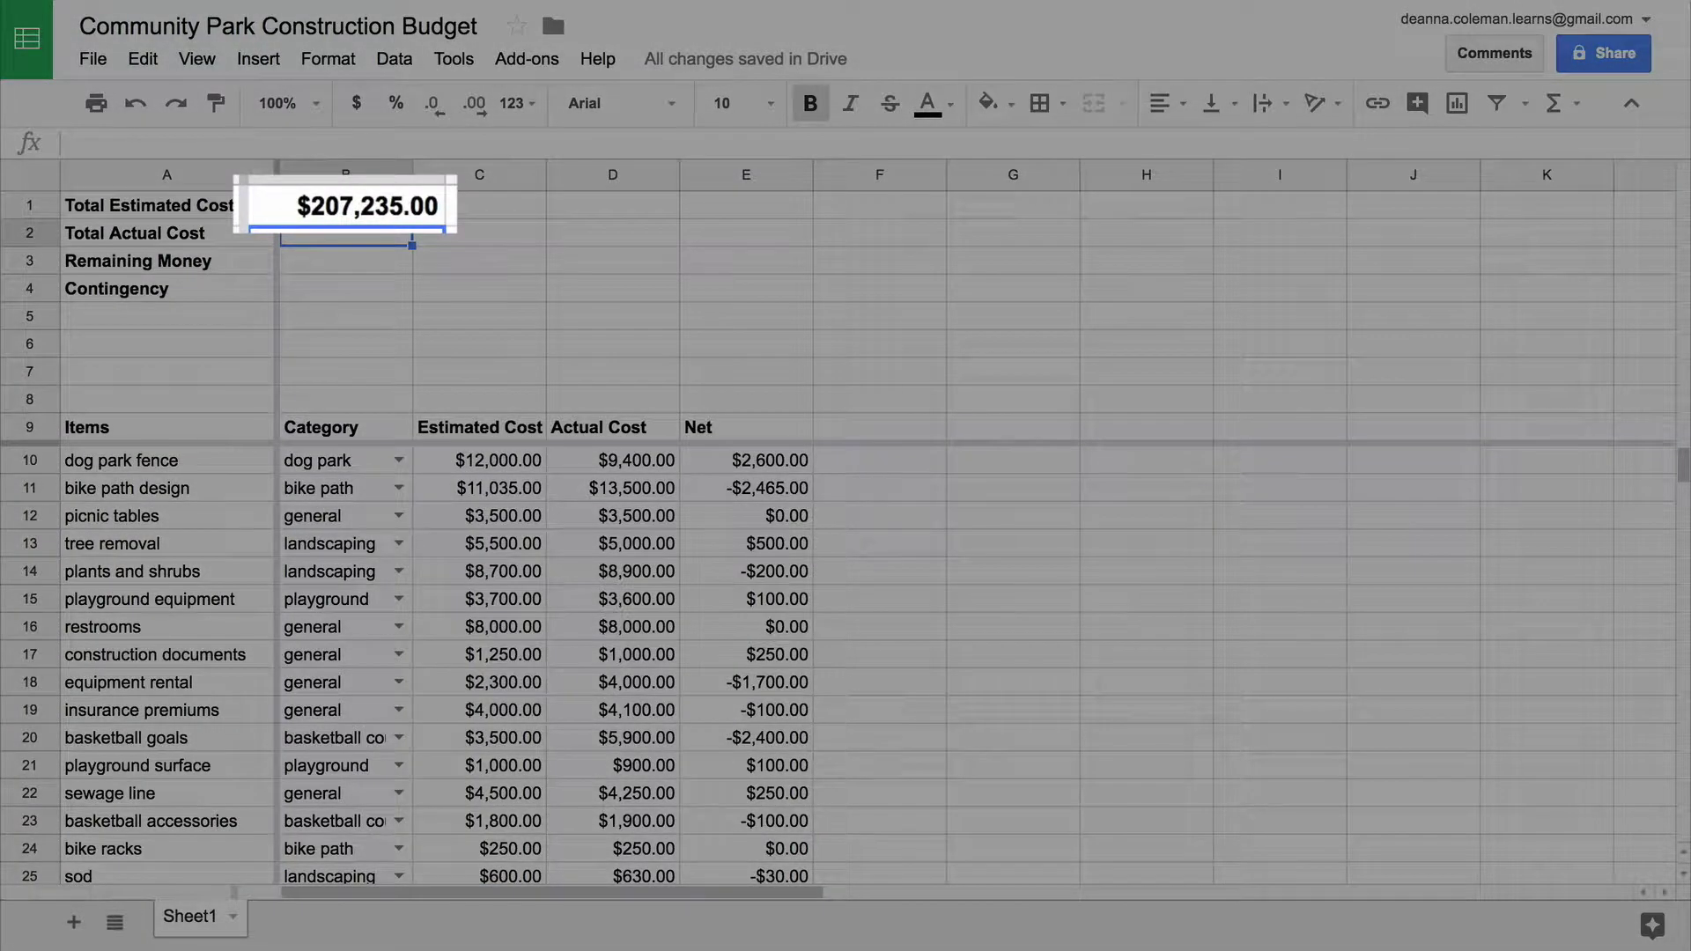
Step: Enter =SUM(D10:D31) in B2 so the actual cost total shows $214,230.00
{"action": "left_click", "coordinate": [347, 205]}
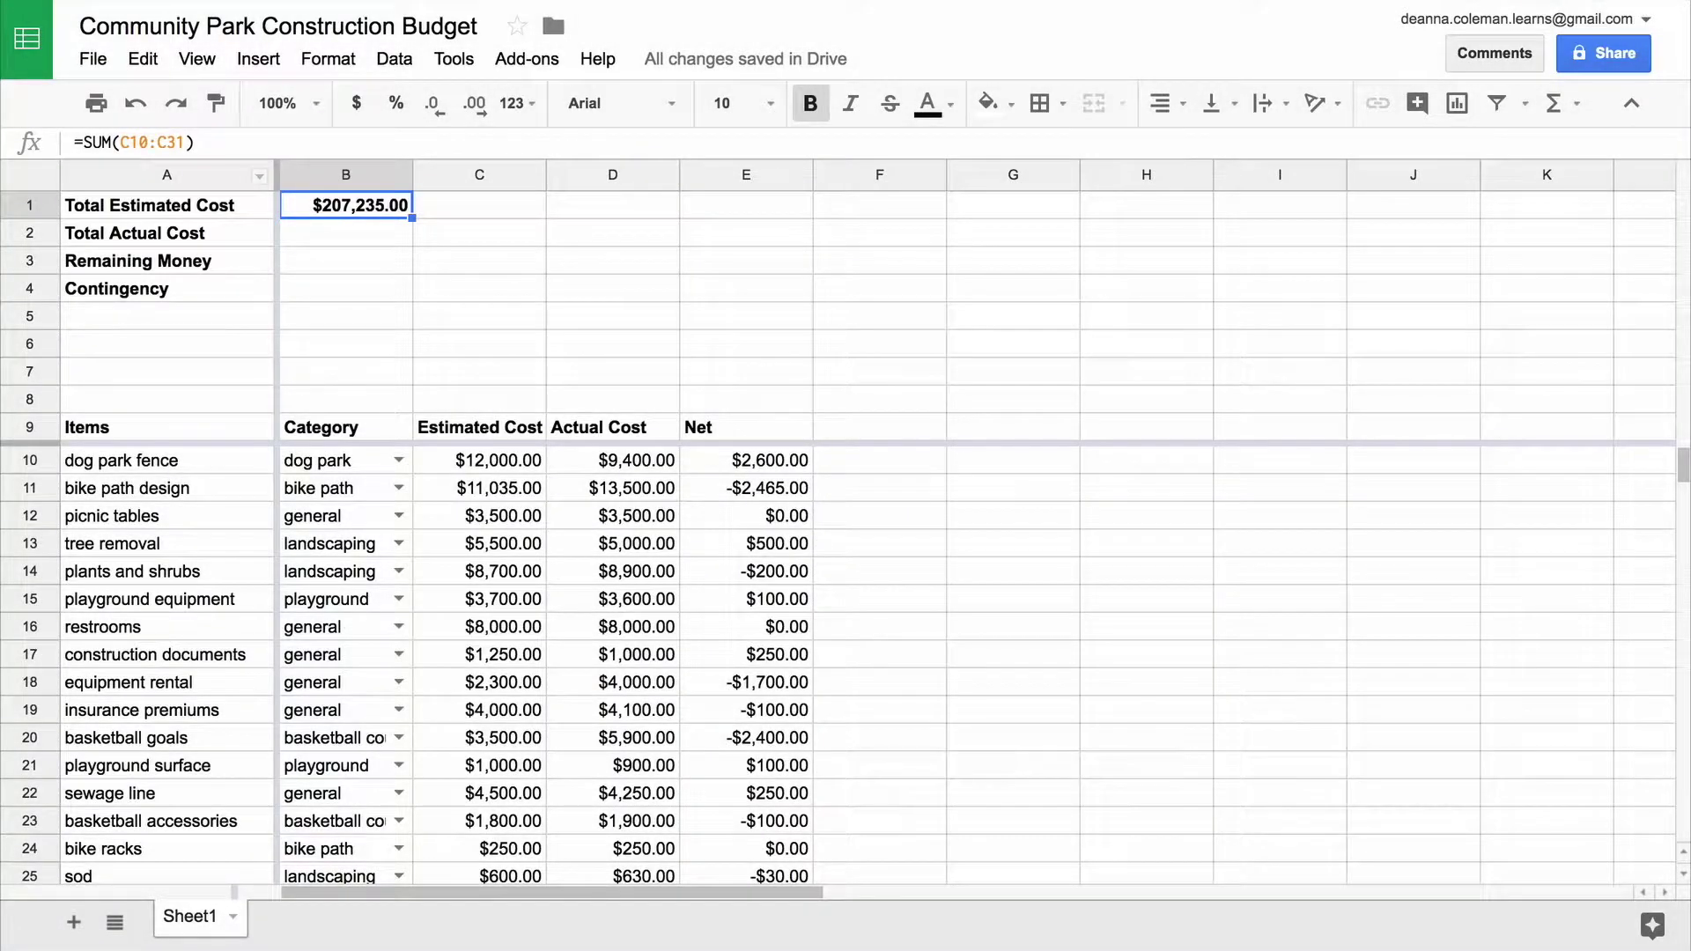
{"action": "left_click", "coordinate": [345, 232]}
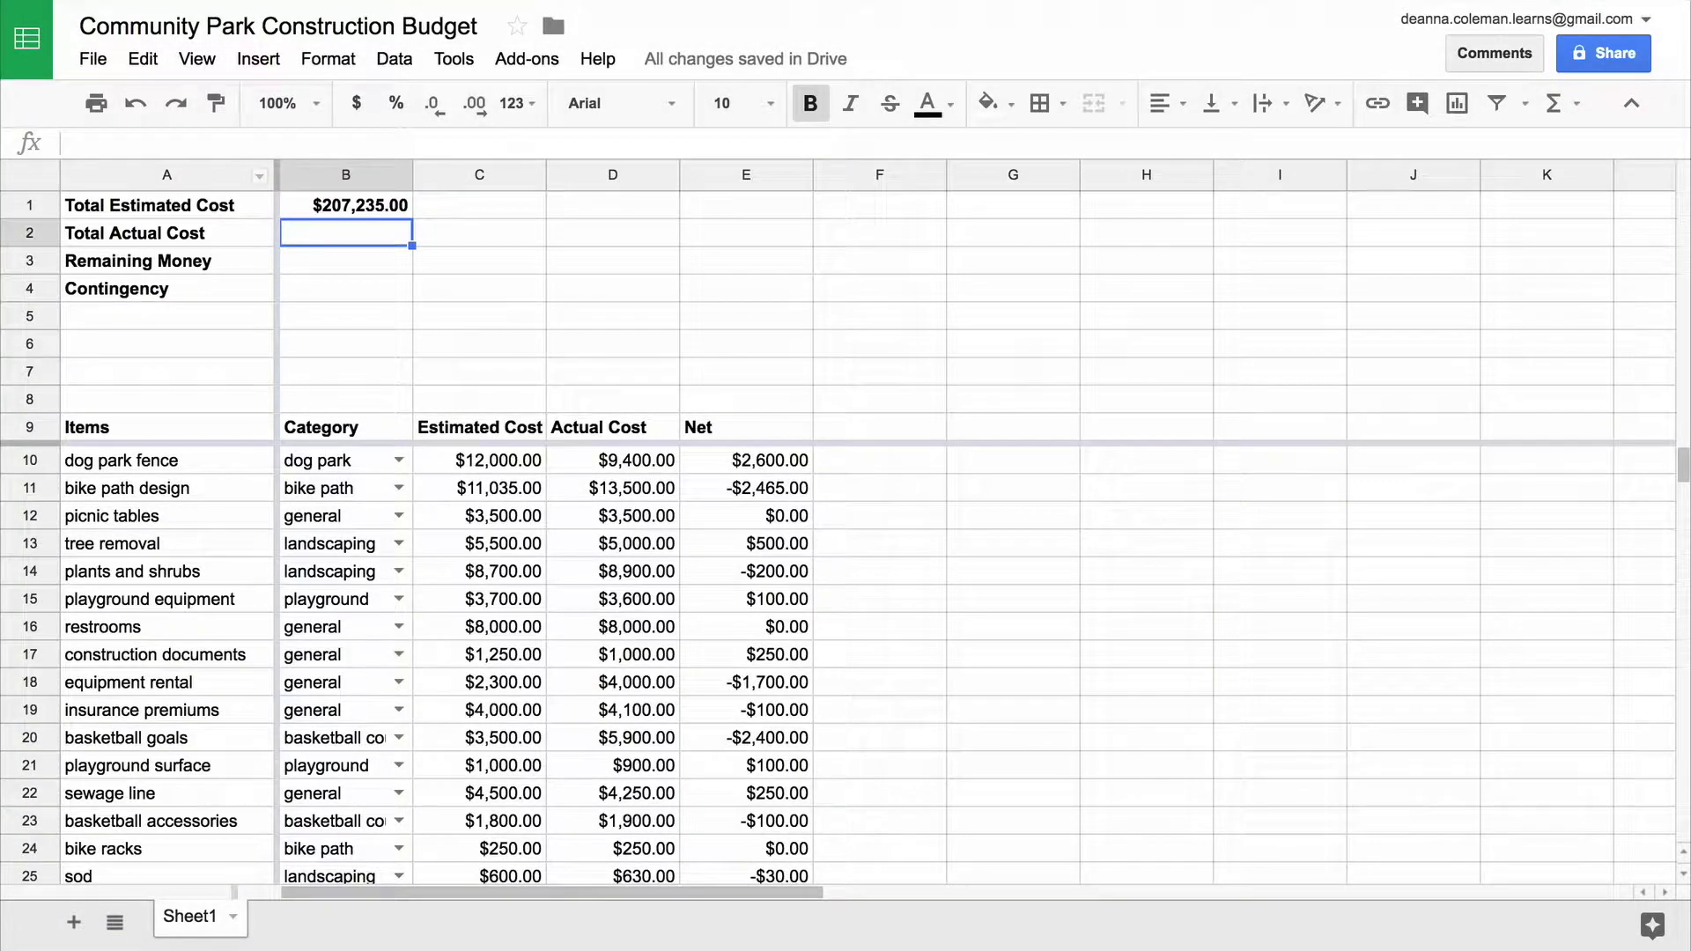
{"action": "type", "text": "=SUM"}
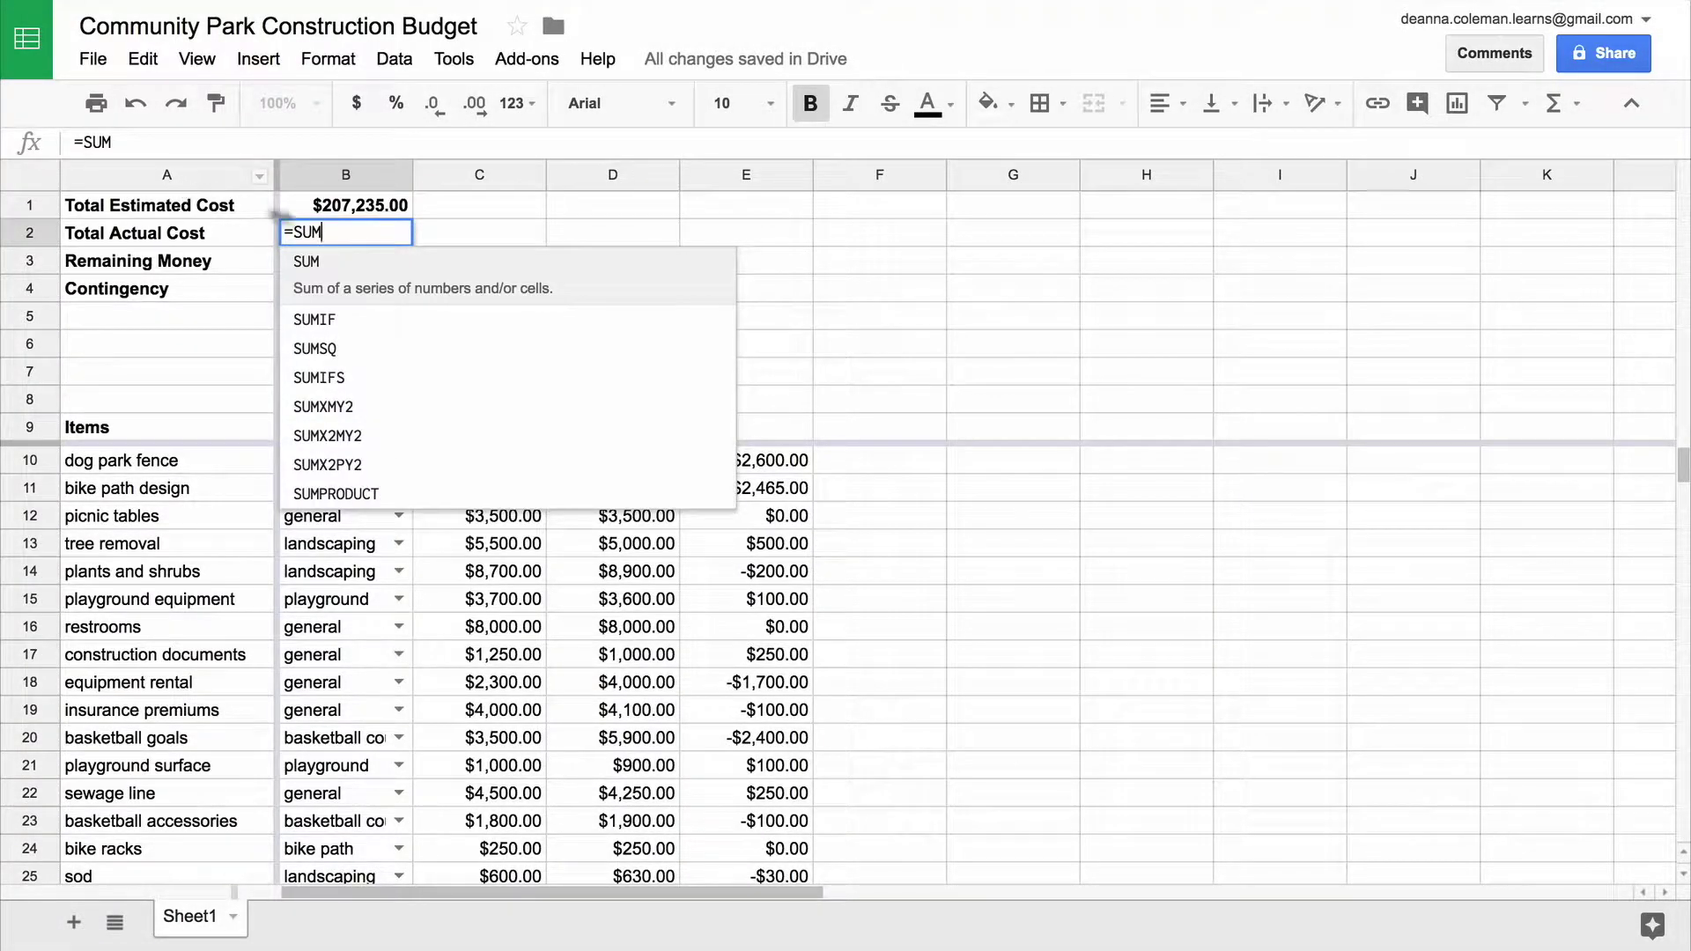
{"action": "left_click", "coordinate": [476, 269]}
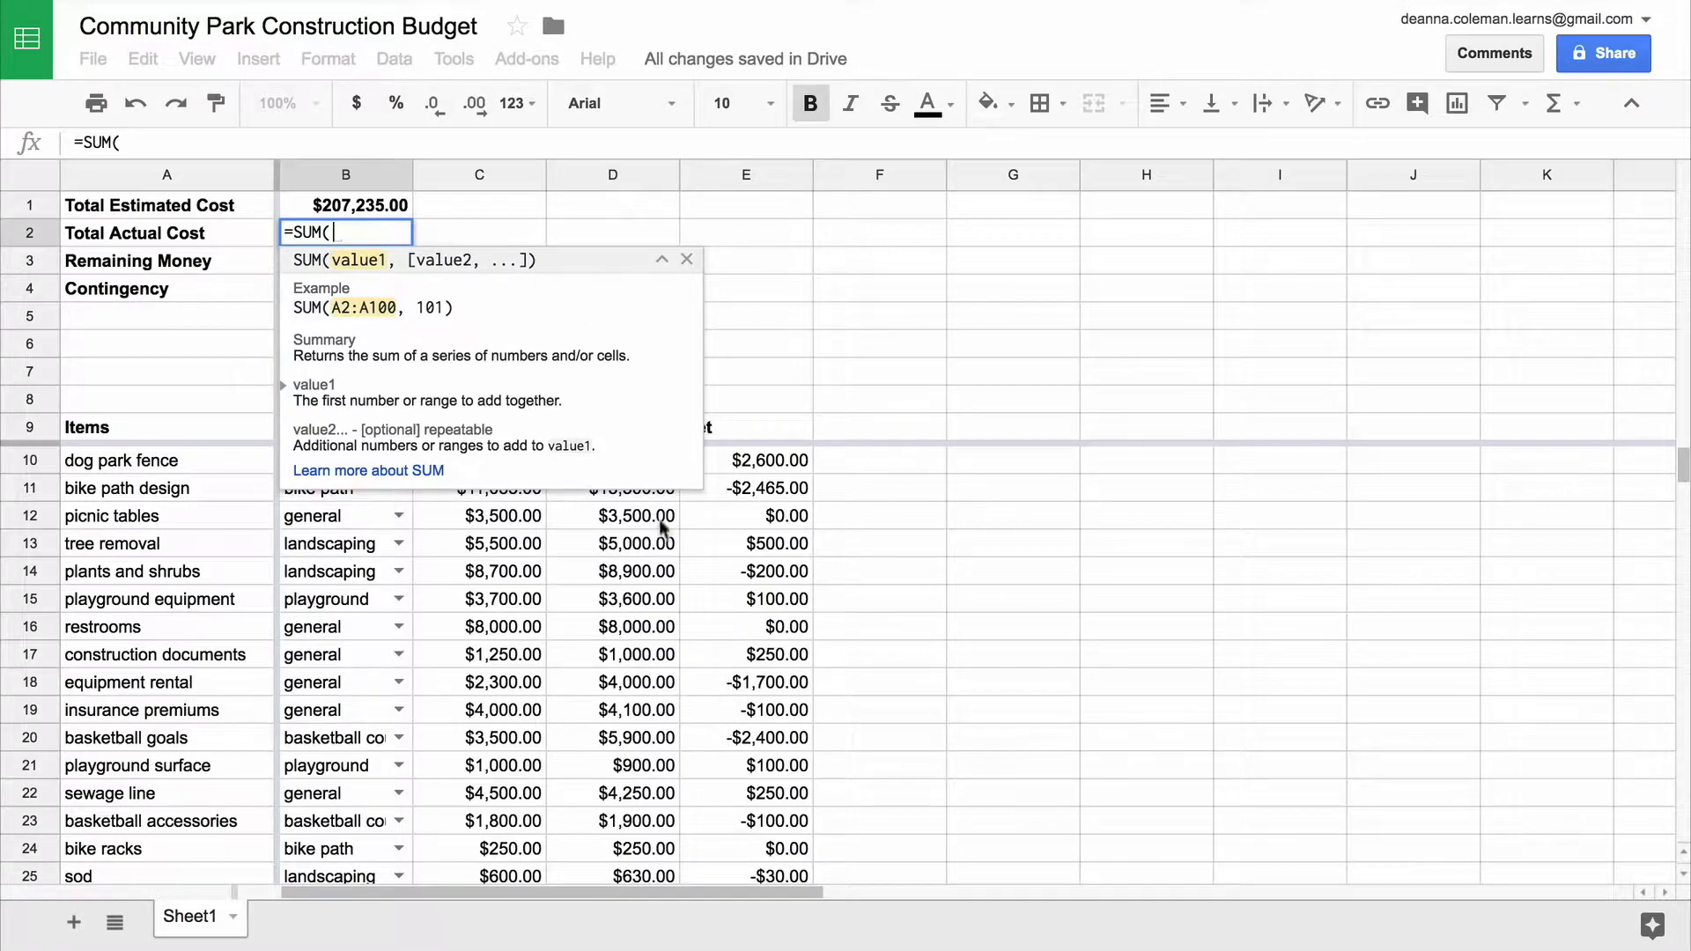
{"action": "left_click_drag", "start_coordinate": [576, 456], "coordinate": [562, 757]}
{"action": "type", "text": ")"}
{"action": "key", "text": "Return"}
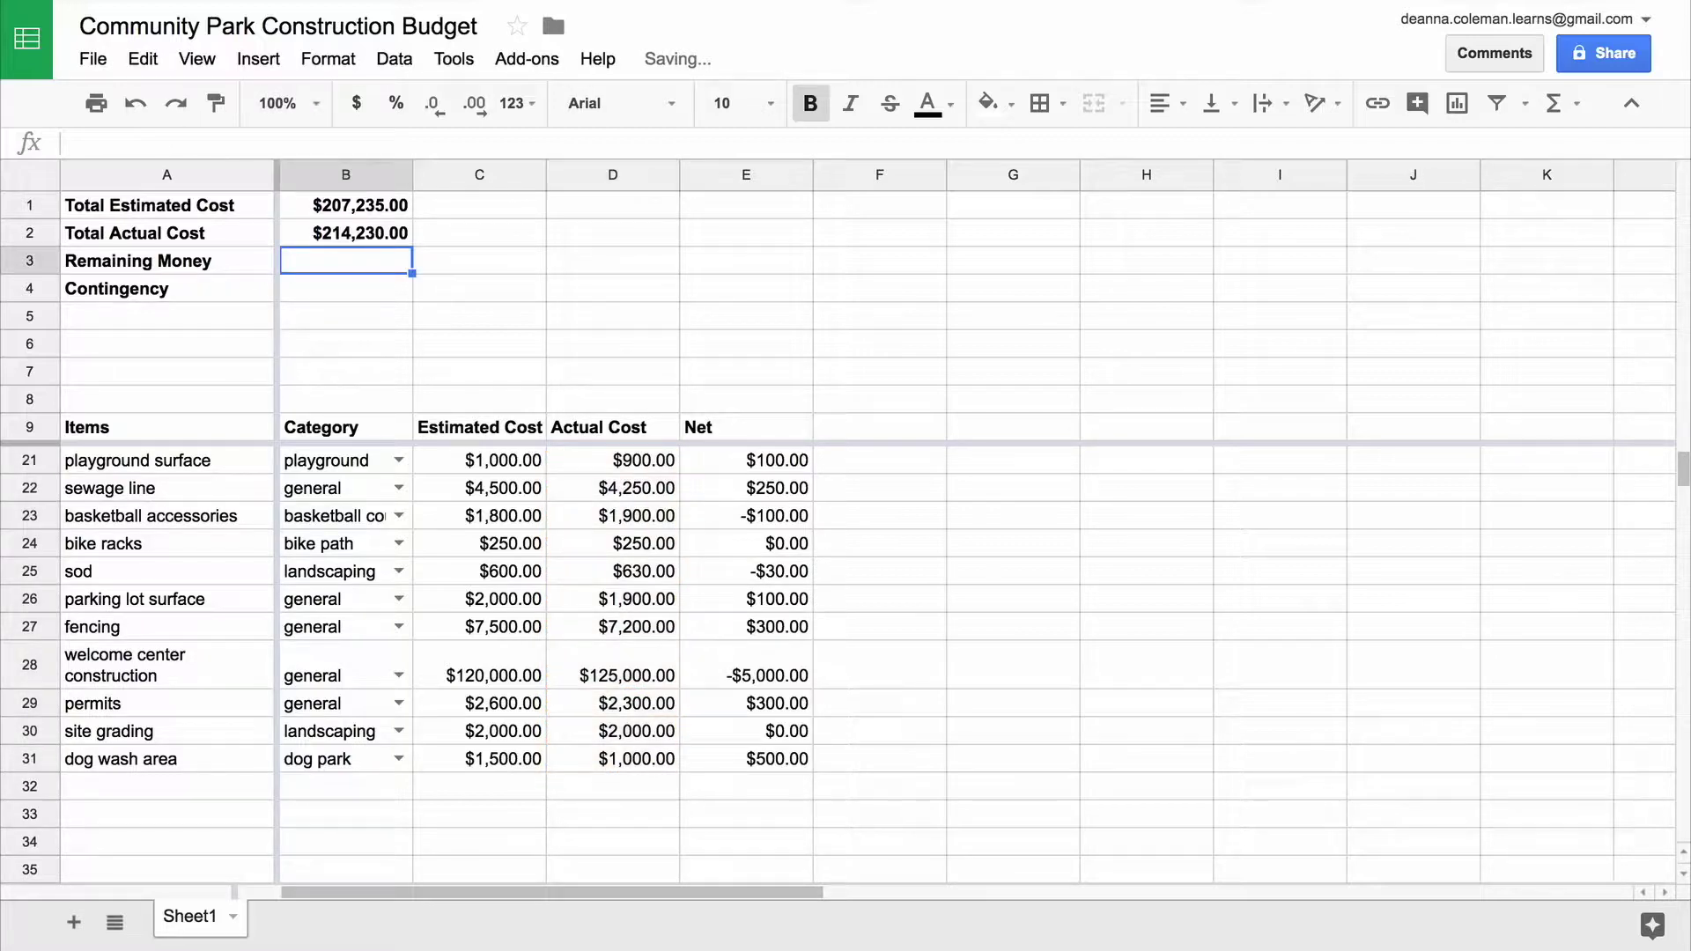
{"action": "scroll", "coordinate": [845, 660], "scroll_direction": "up", "scroll_amount": 4}
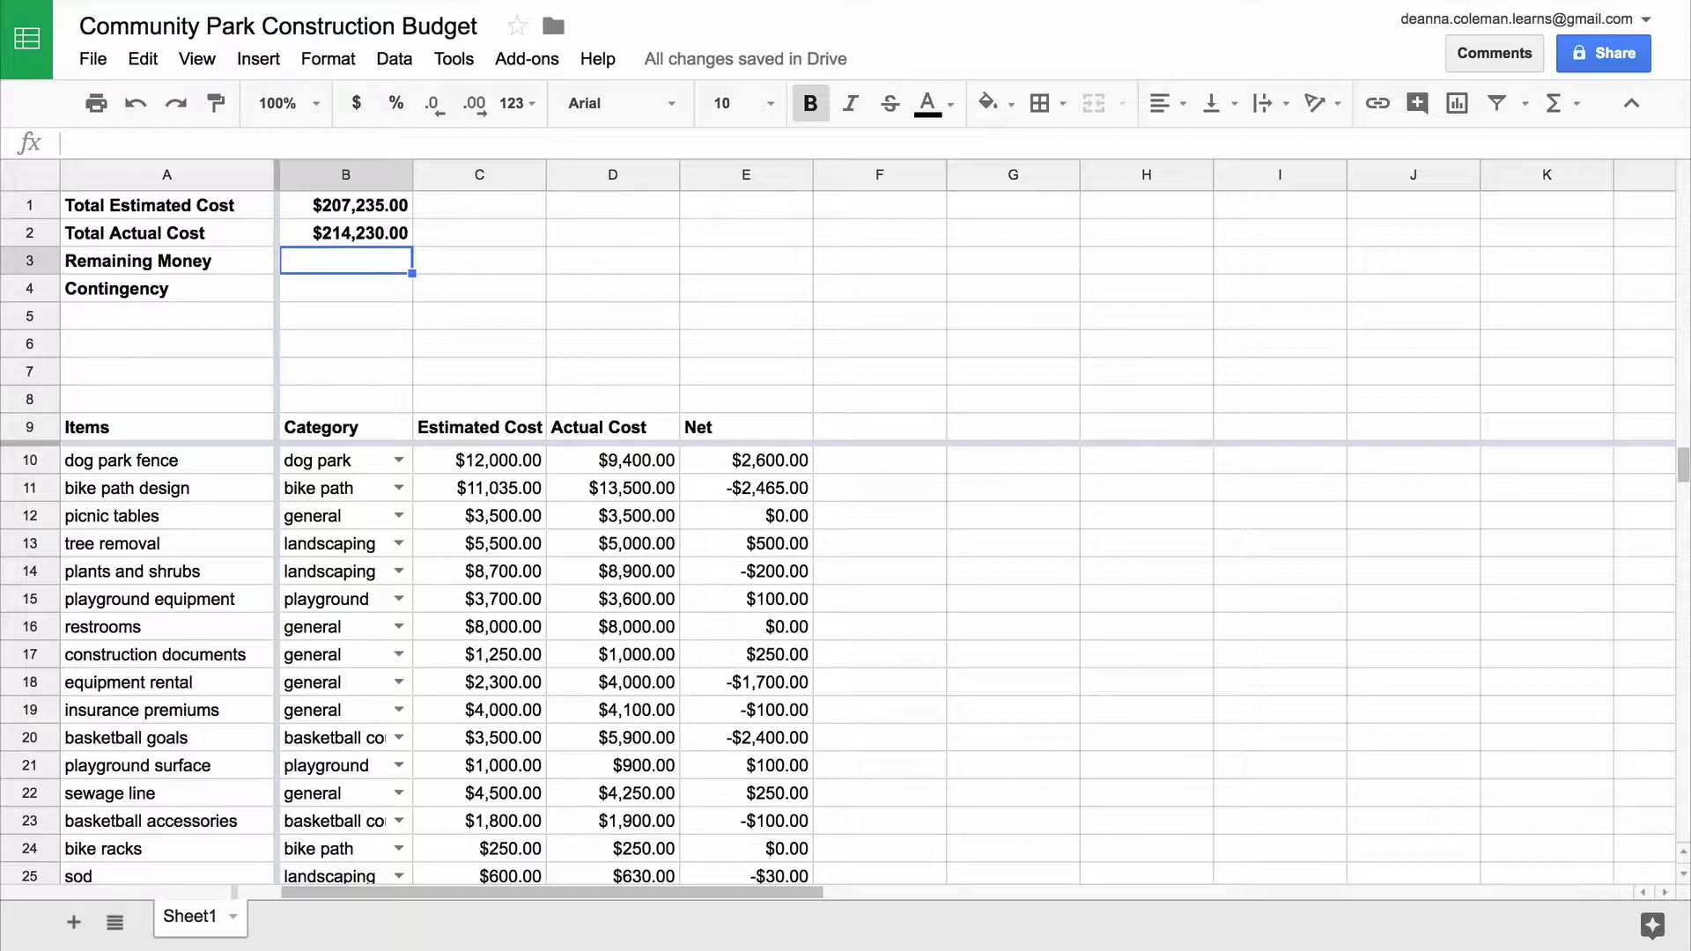
Step: Enter =SUM(E10:E31) in B3 so Remaining Money shows -$6,995.00
{"action": "type", "text": "=SU"}
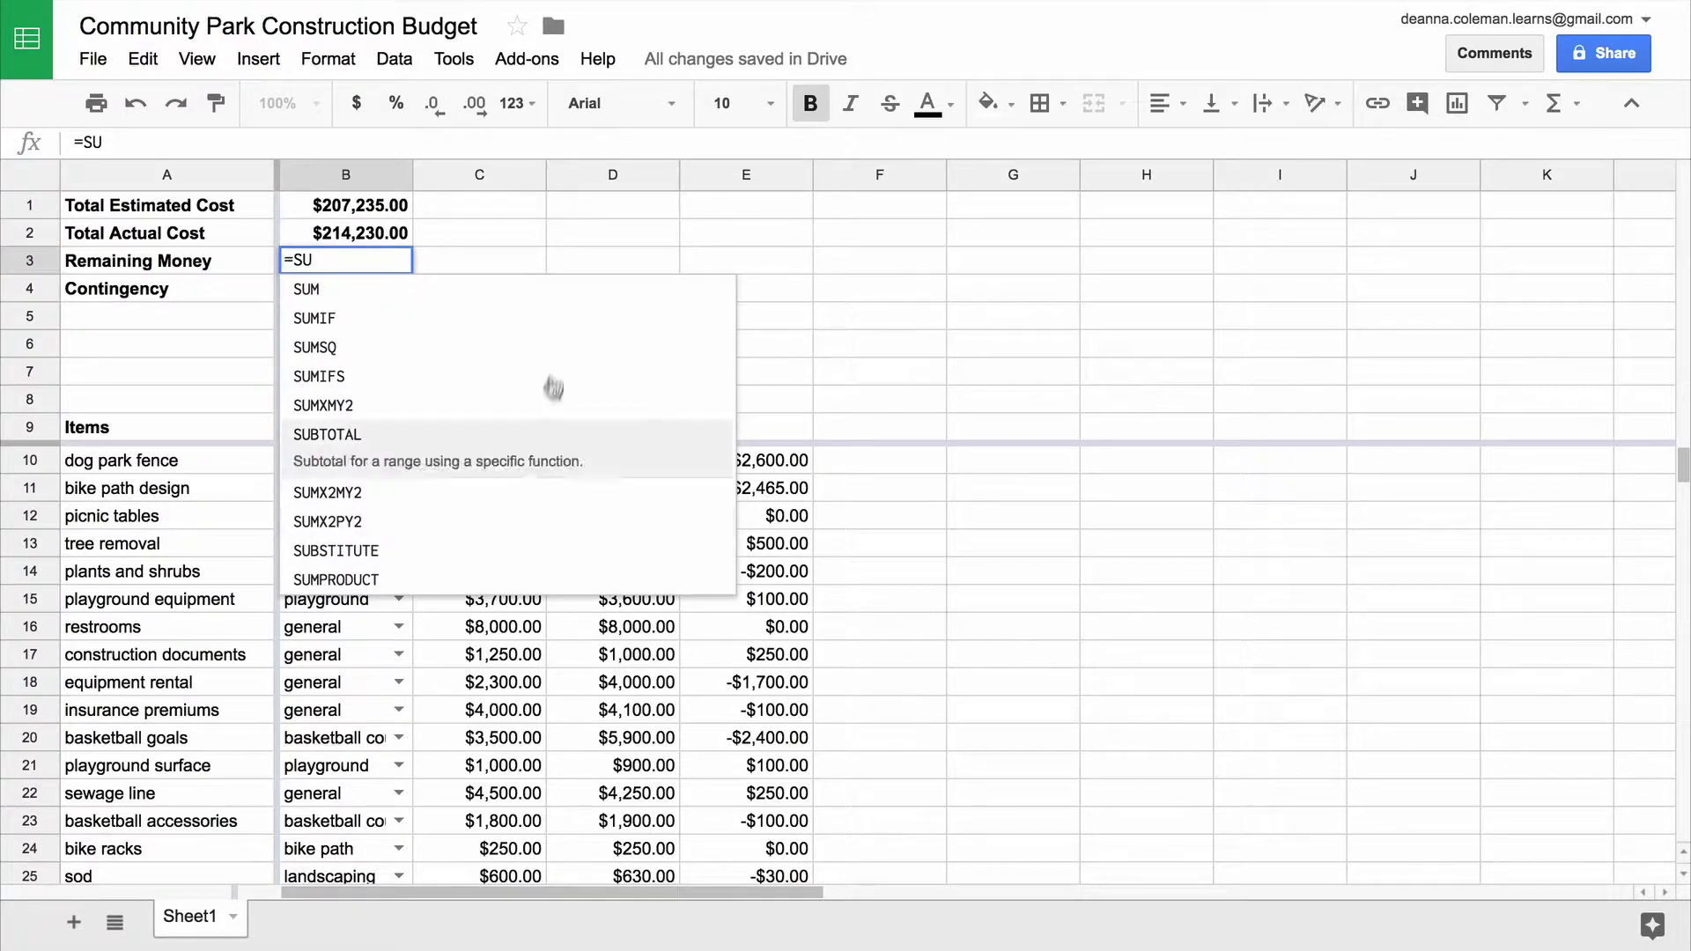
{"action": "left_click", "coordinate": [560, 310]}
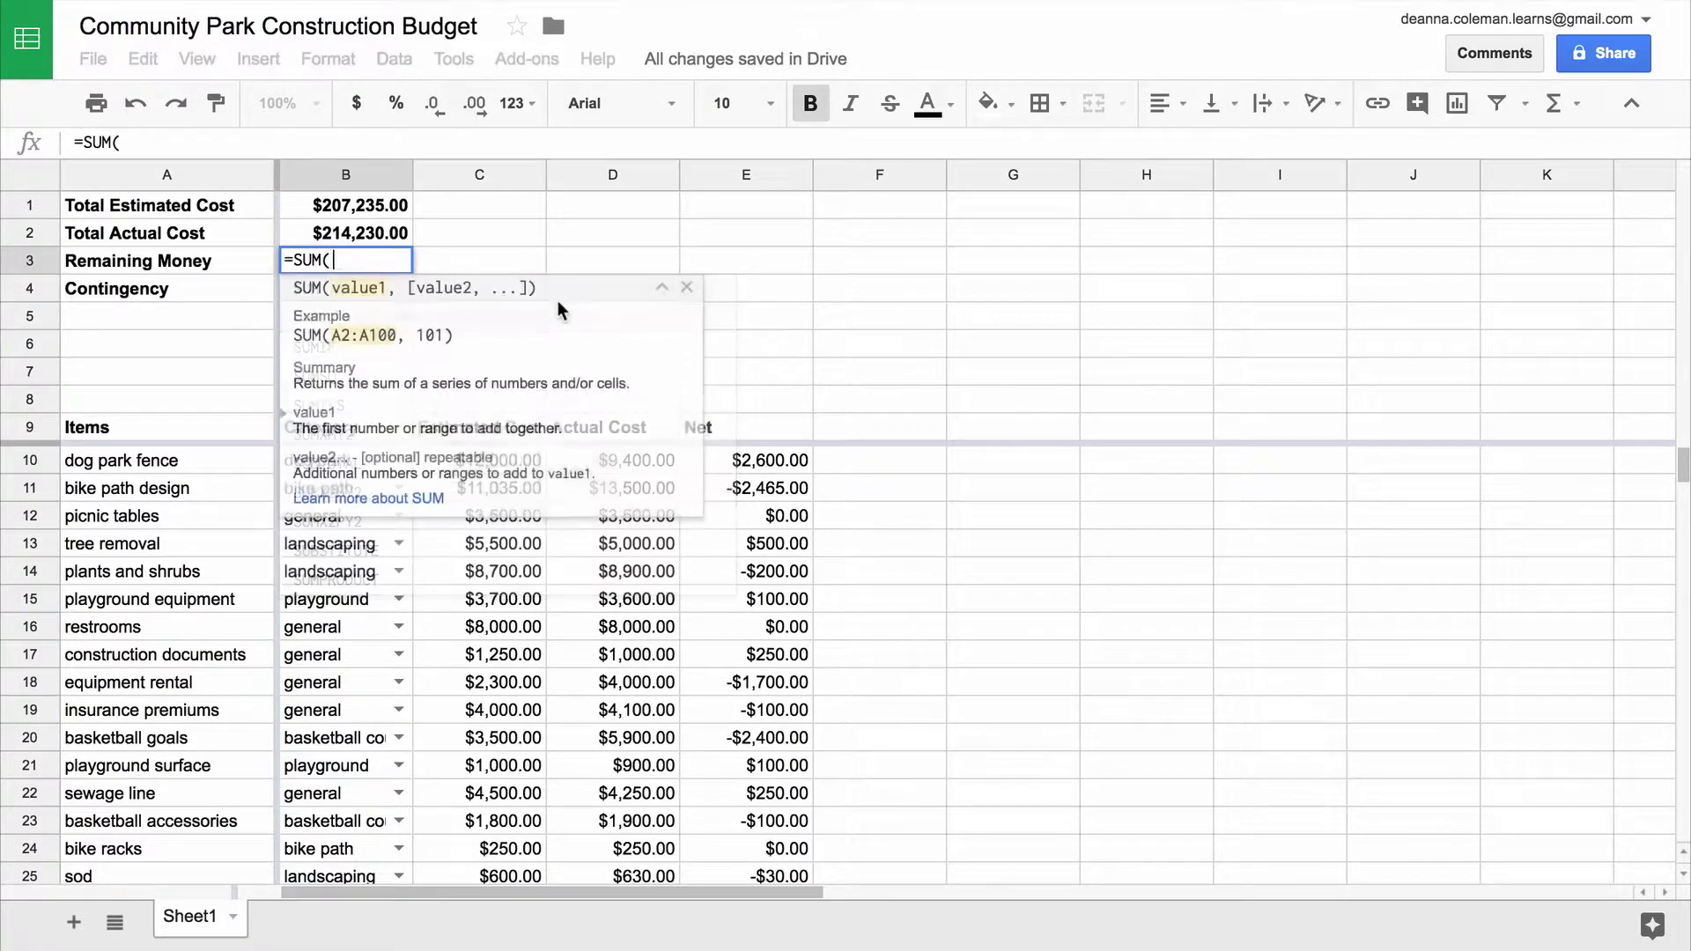
{"action": "left_click_drag", "start_coordinate": [769, 461], "coordinate": [767, 648]}
{"action": "scroll", "coordinate": [766, 648], "scroll_direction": "up", "scroll_amount": 5}
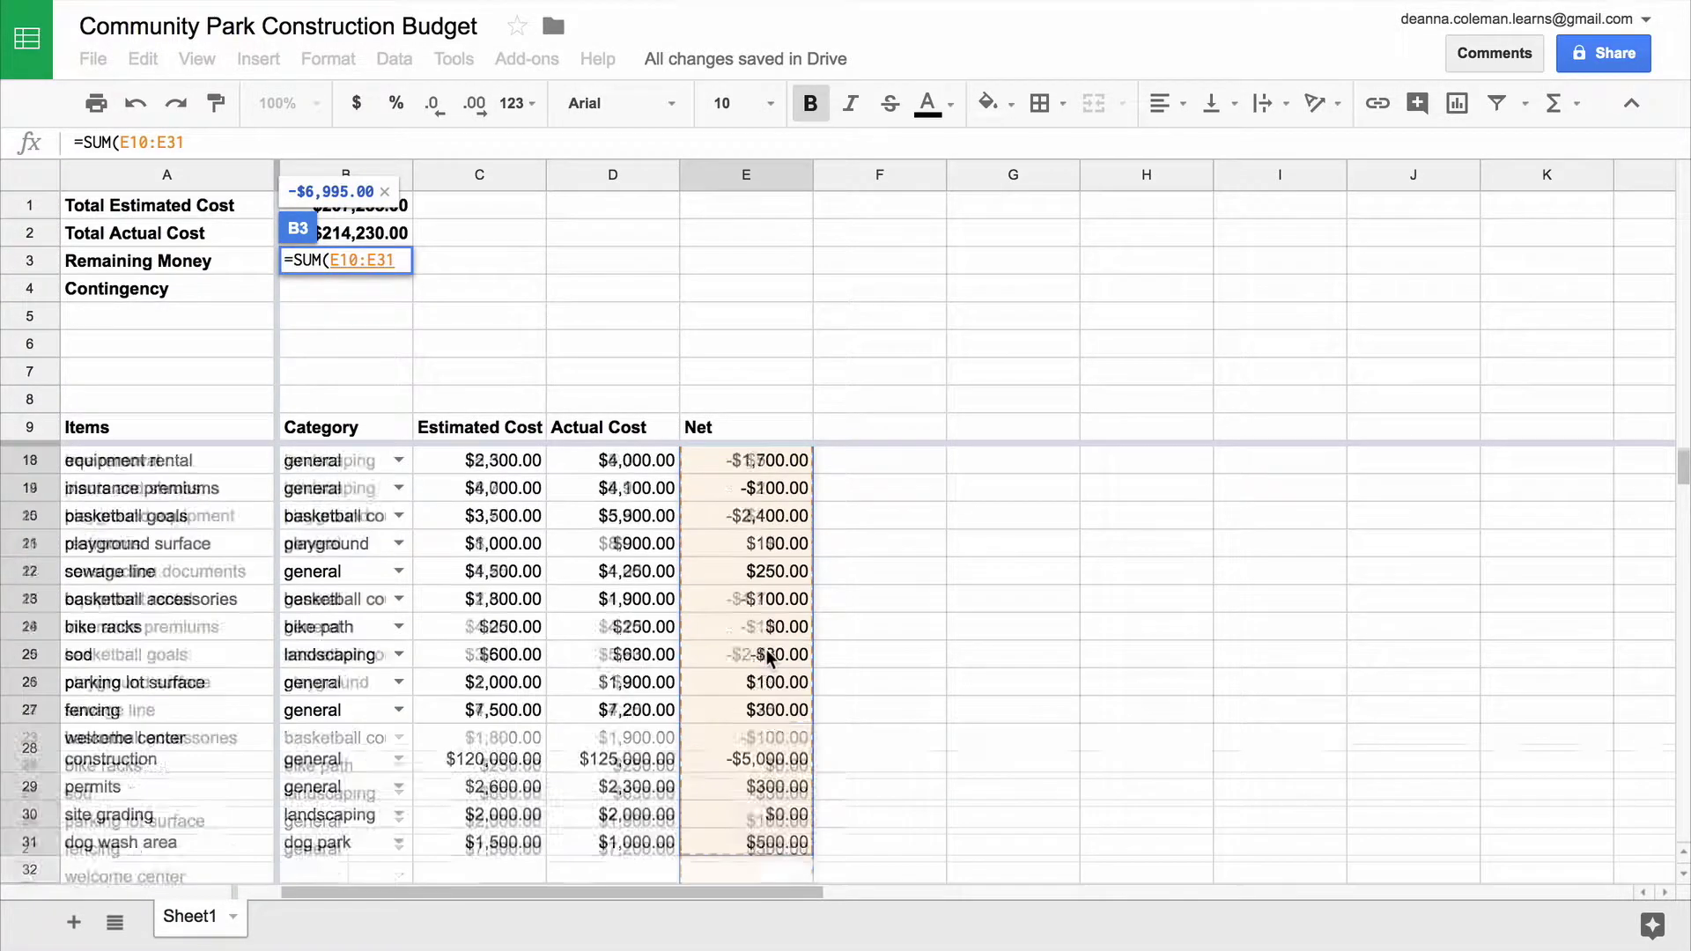
{"action": "type", "text": ")"}
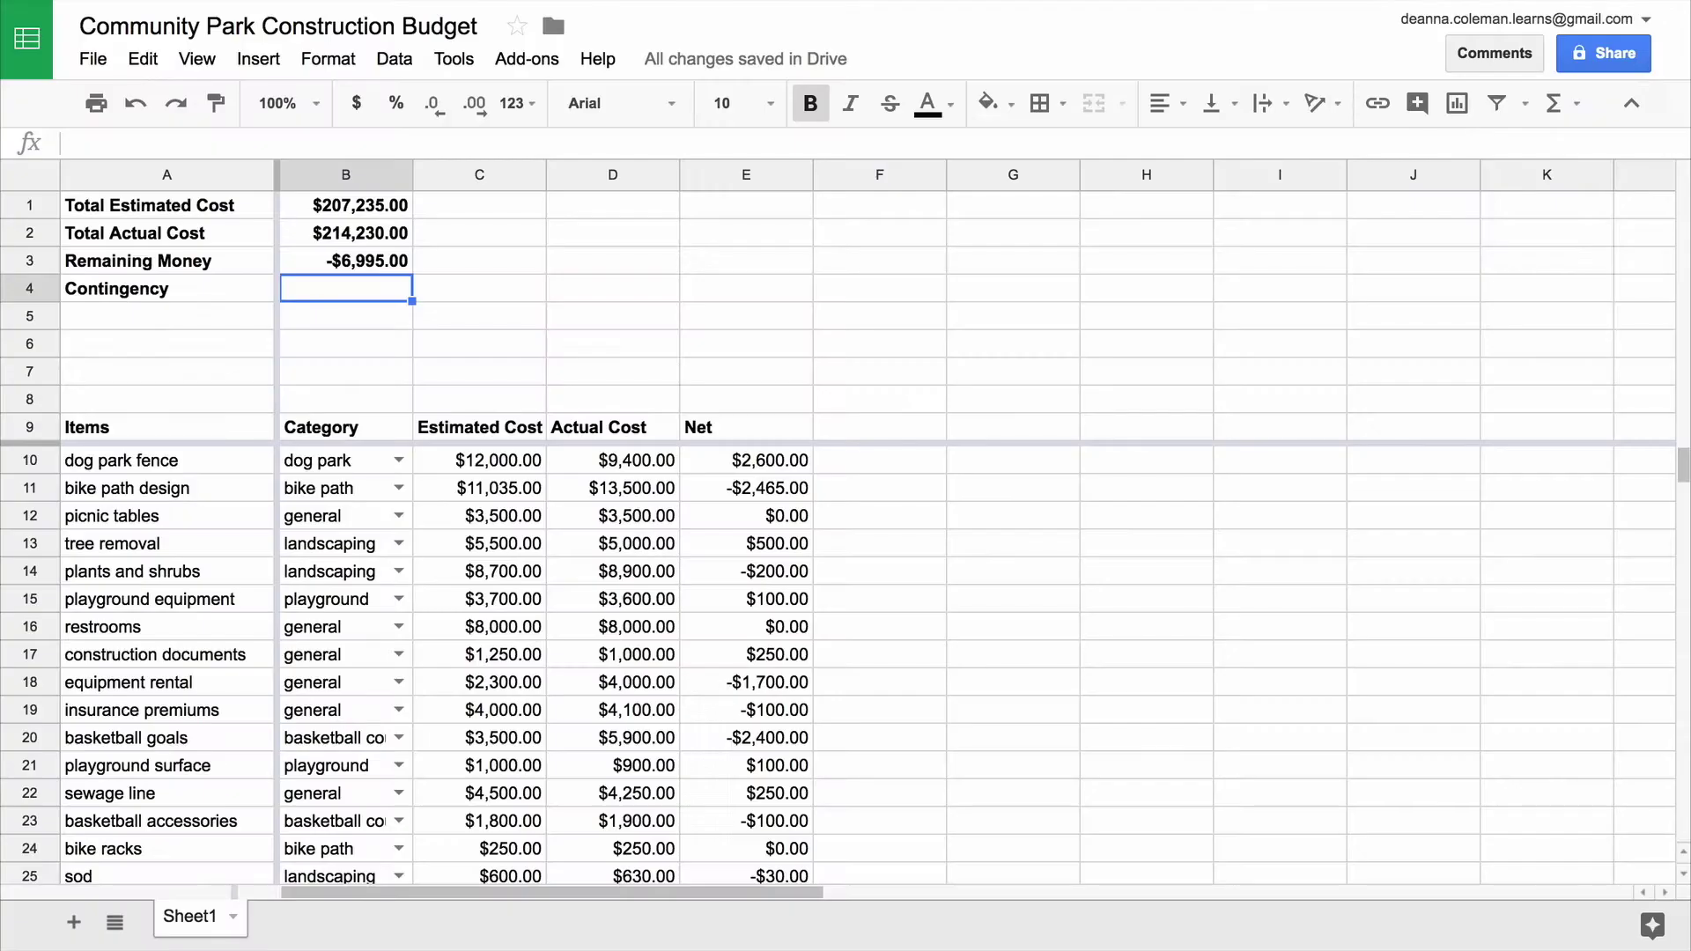
Step: Enter =B1*0.15 in B4 so Contingency shows $31,085.25
{"action": "type", "text": "="}
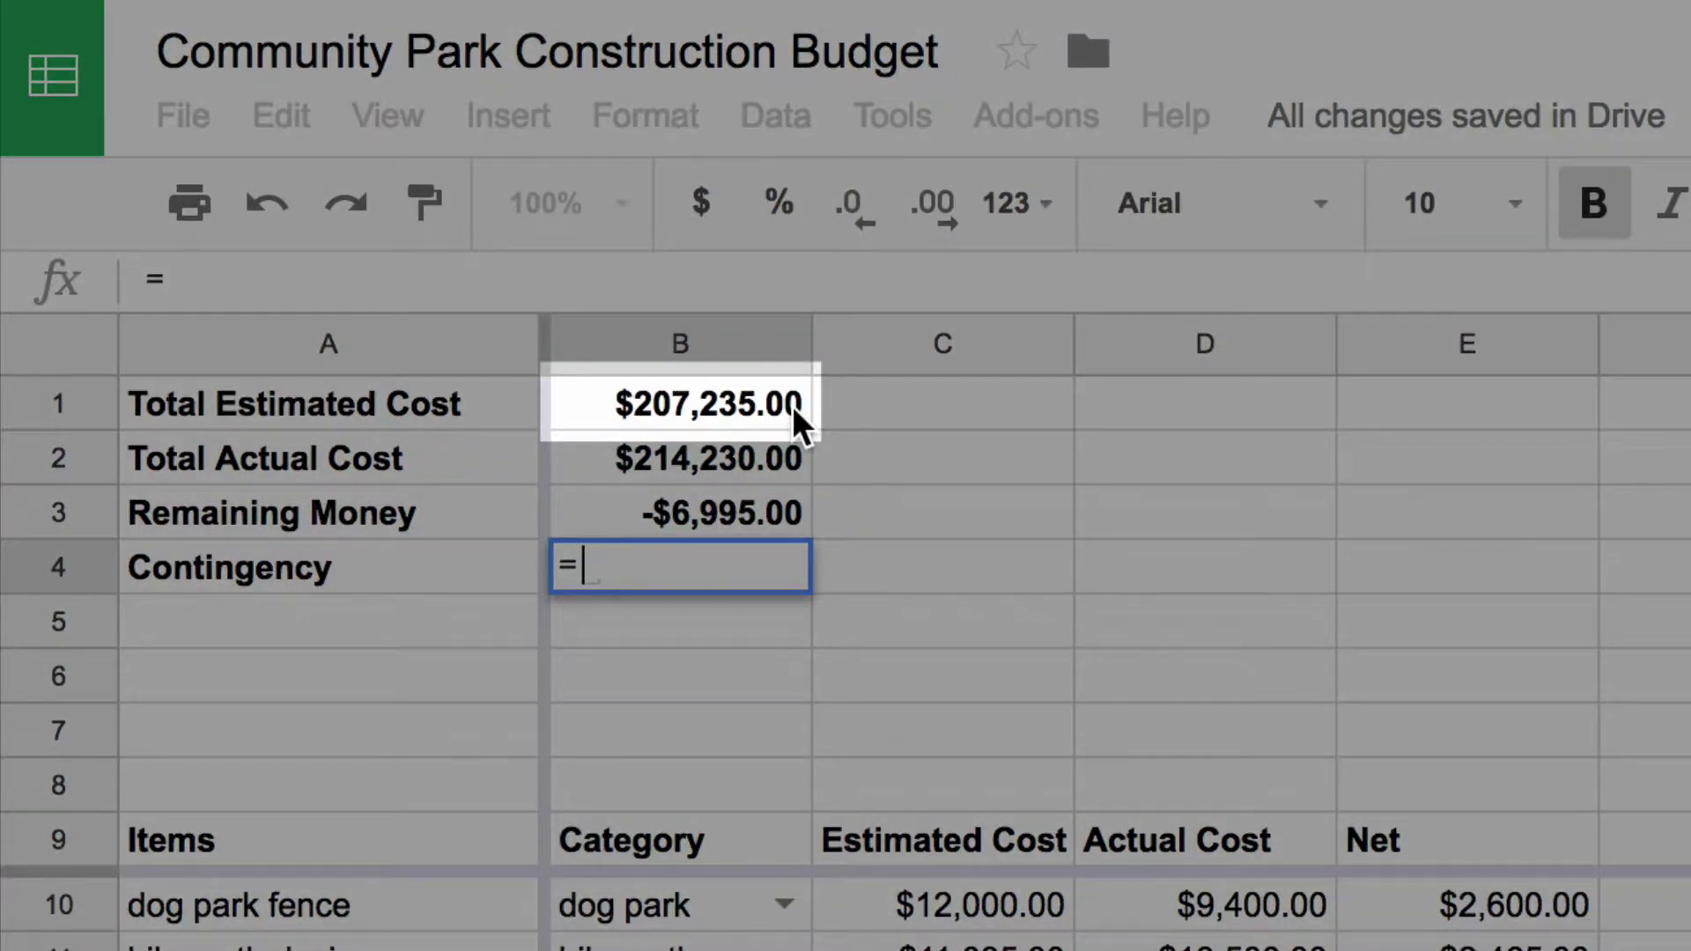
{"action": "left_click", "coordinate": [795, 407]}
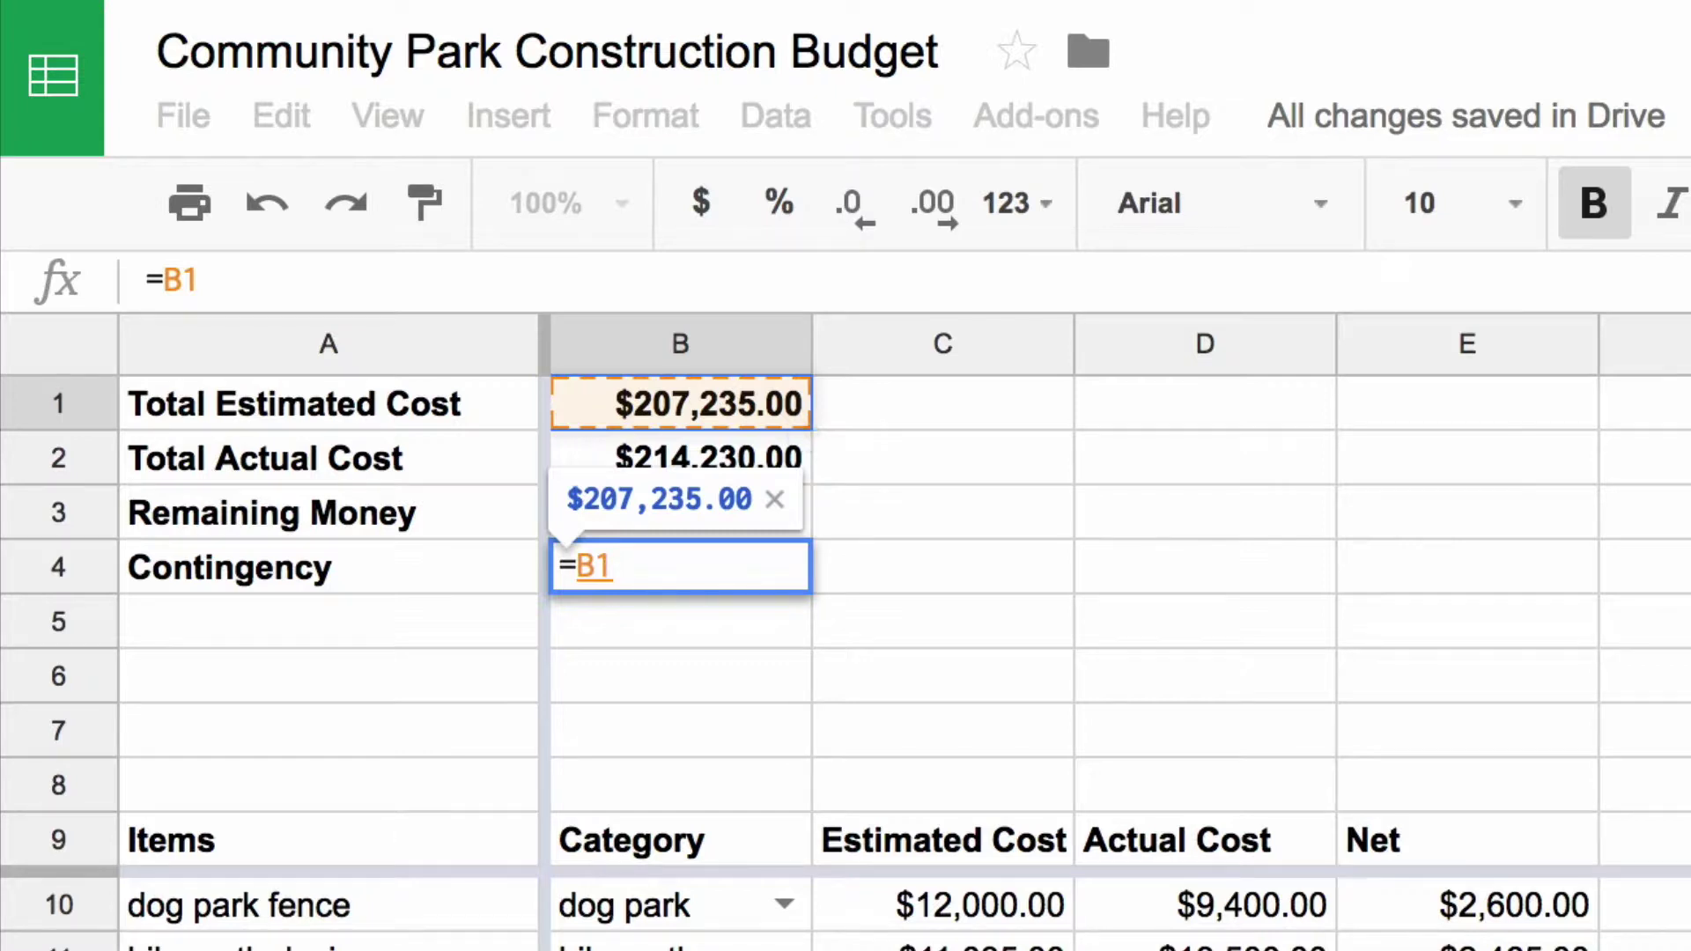
{"action": "type", "text": "*"}
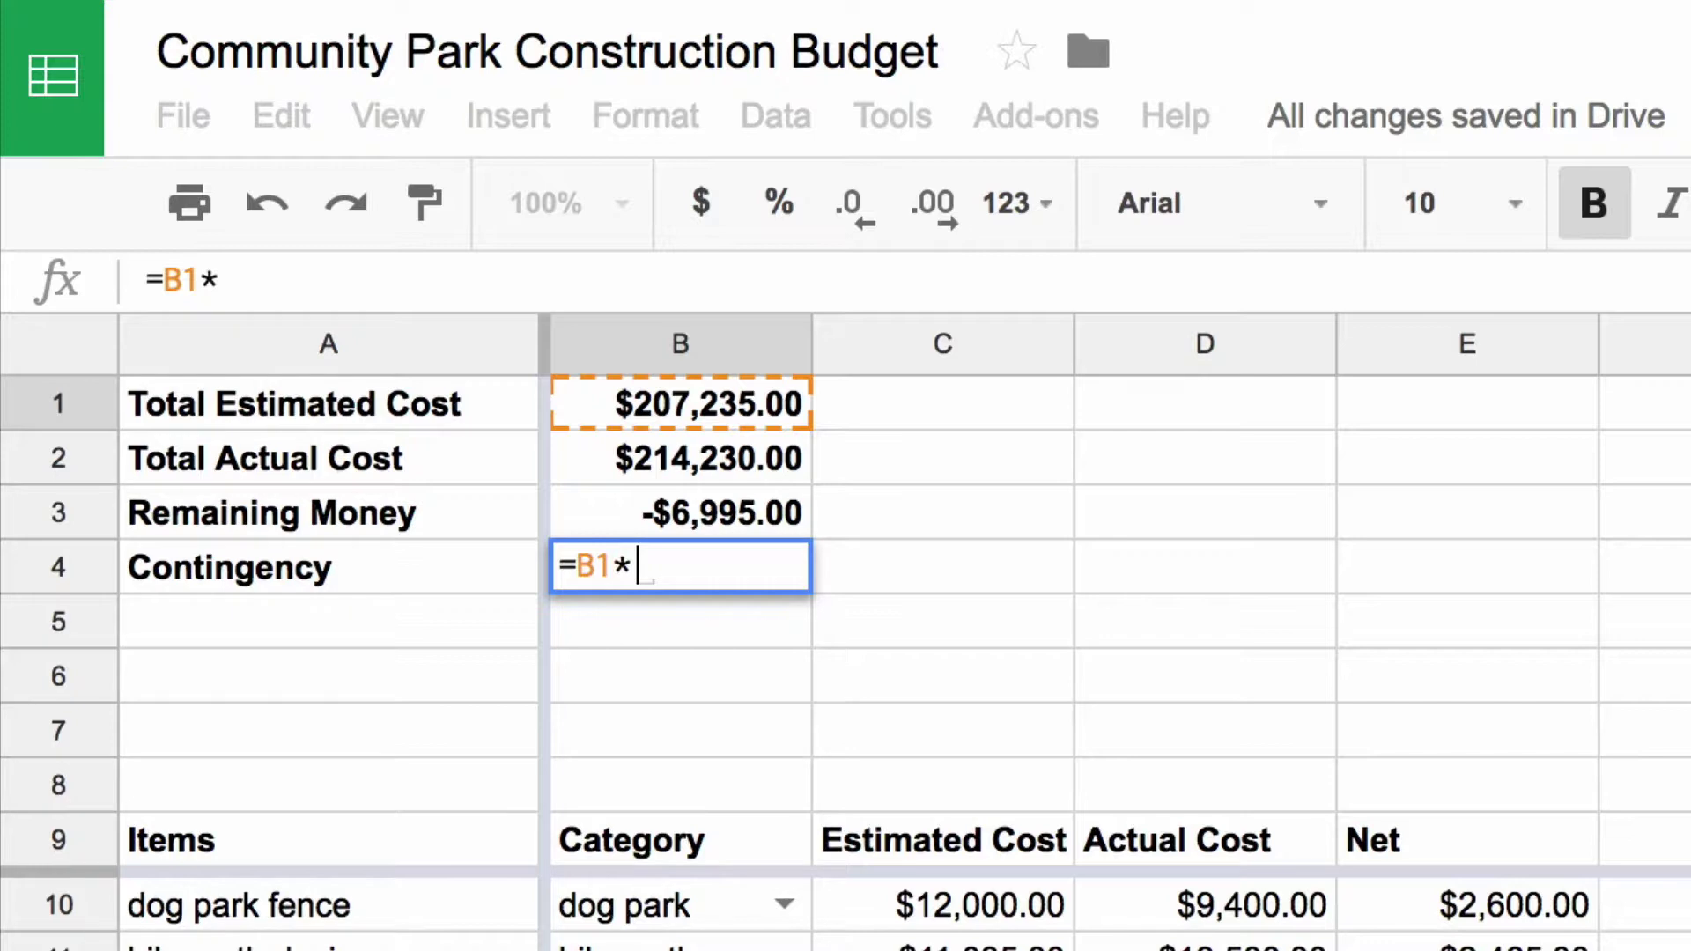
{"action": "type", "text": "0.15"}
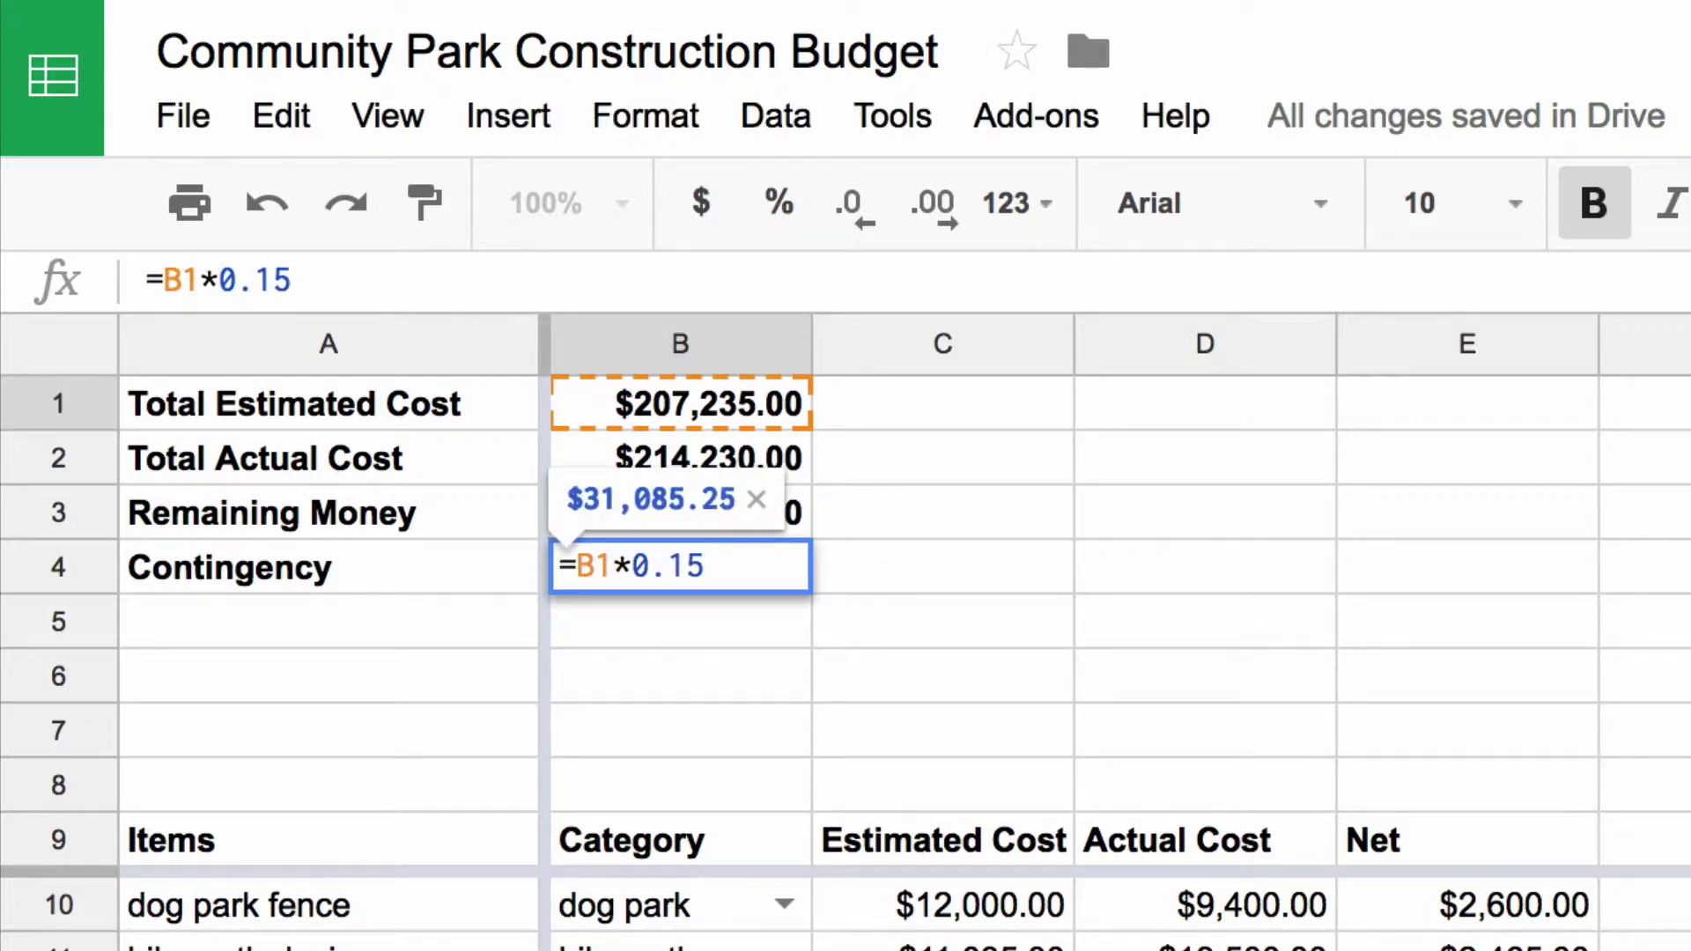
{"action": "key", "text": "Return"}
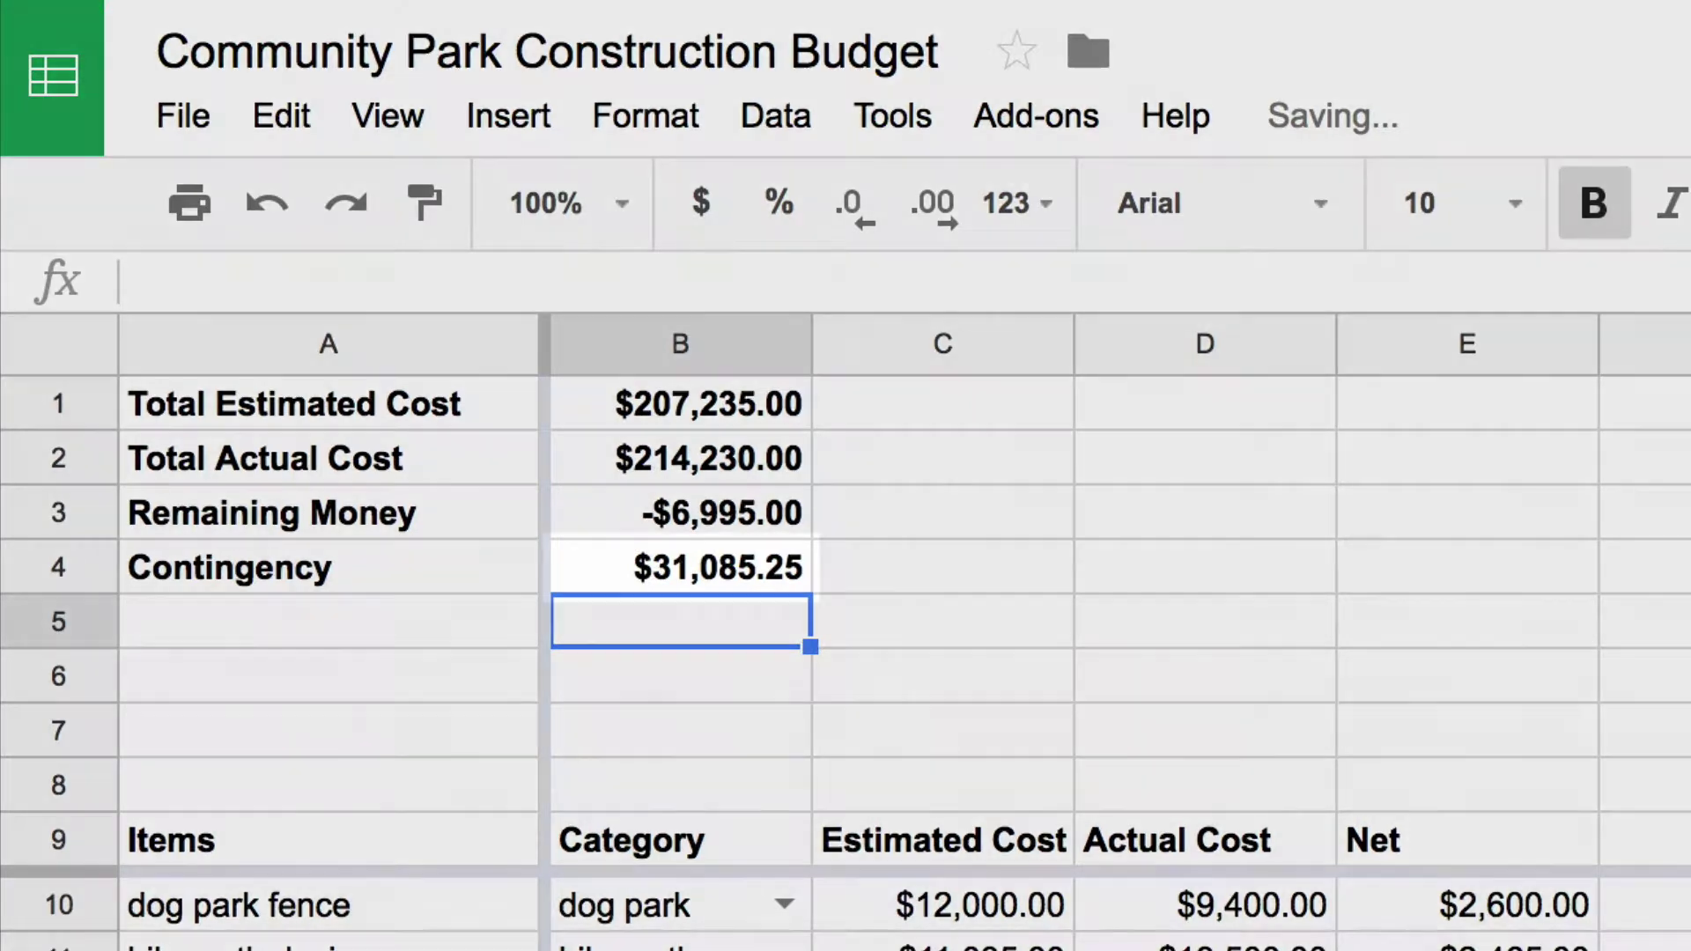
{"action": "left_click", "coordinate": [680, 567]}
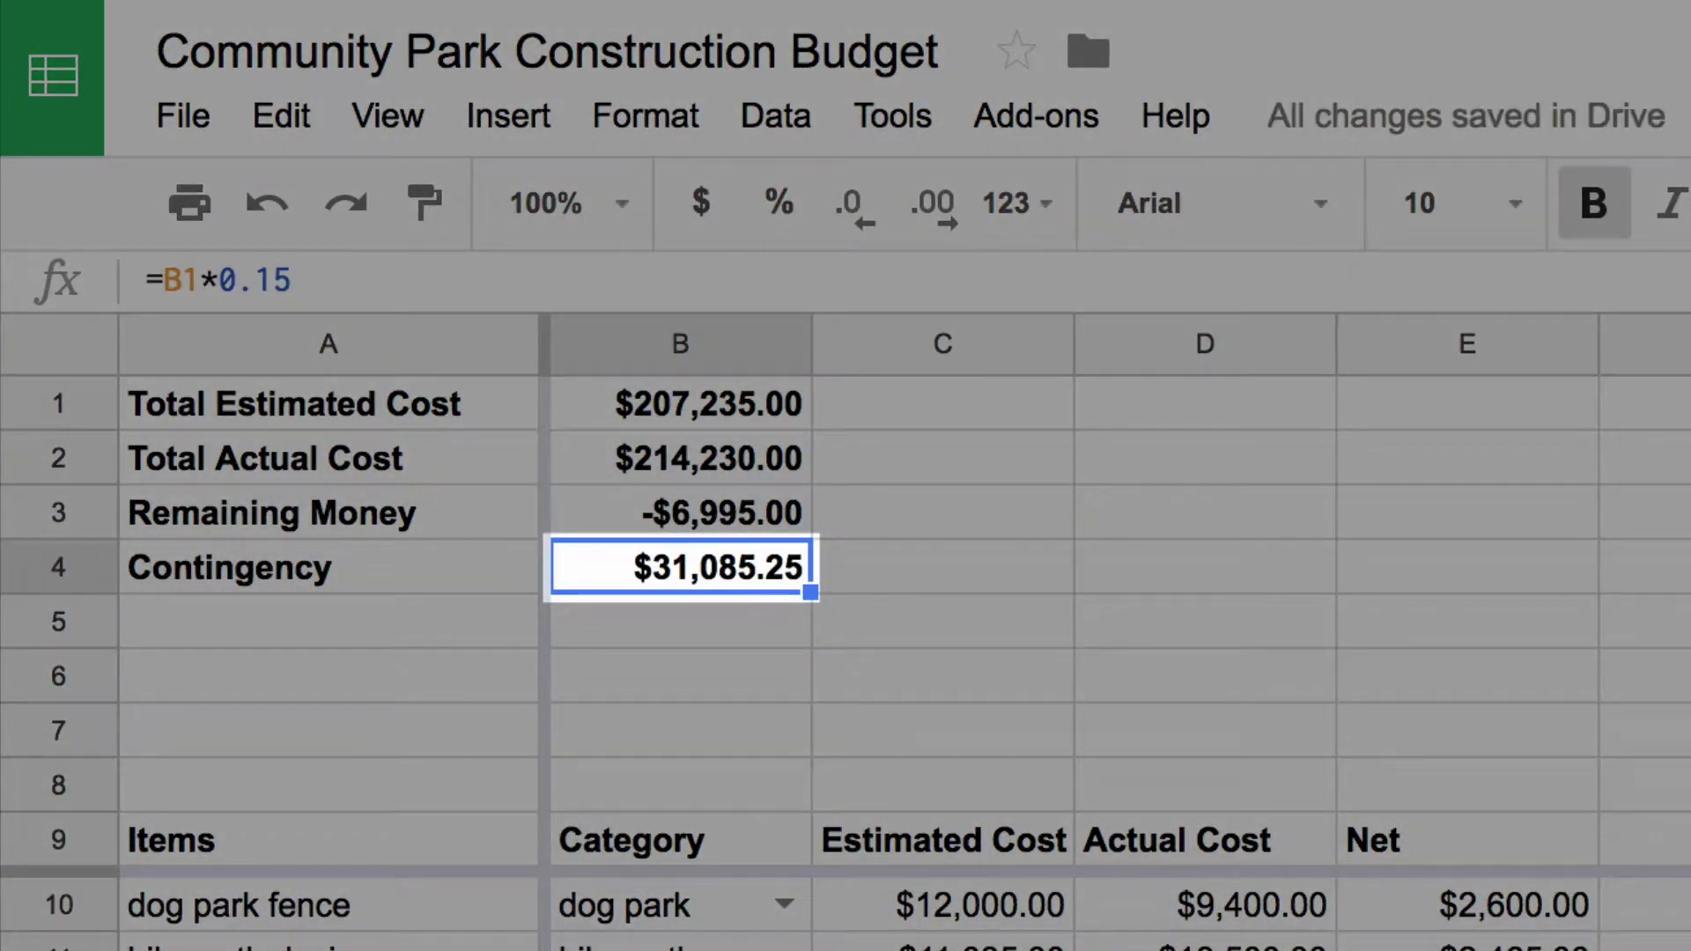